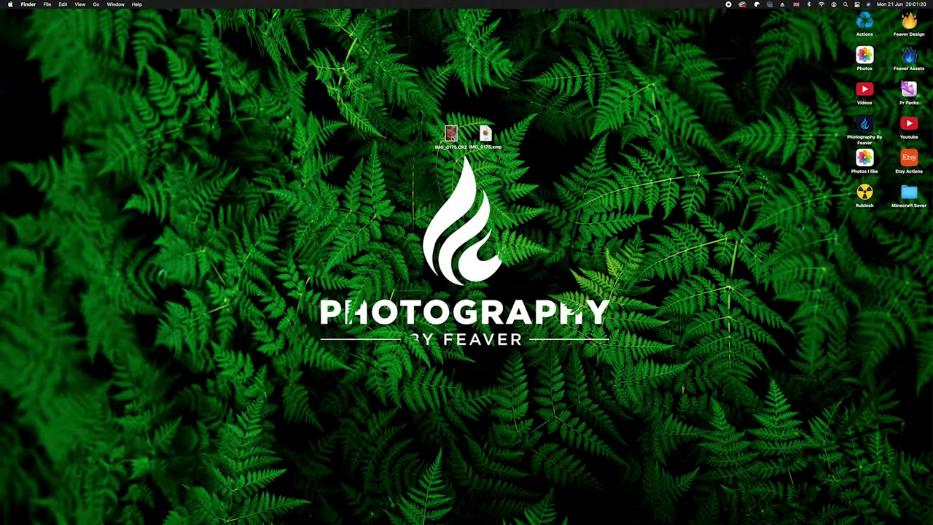
Open IMG_0175.CR2 in Camera Raw, compare its before and after views, and open the image in Photoshop.
double_click(451, 134)
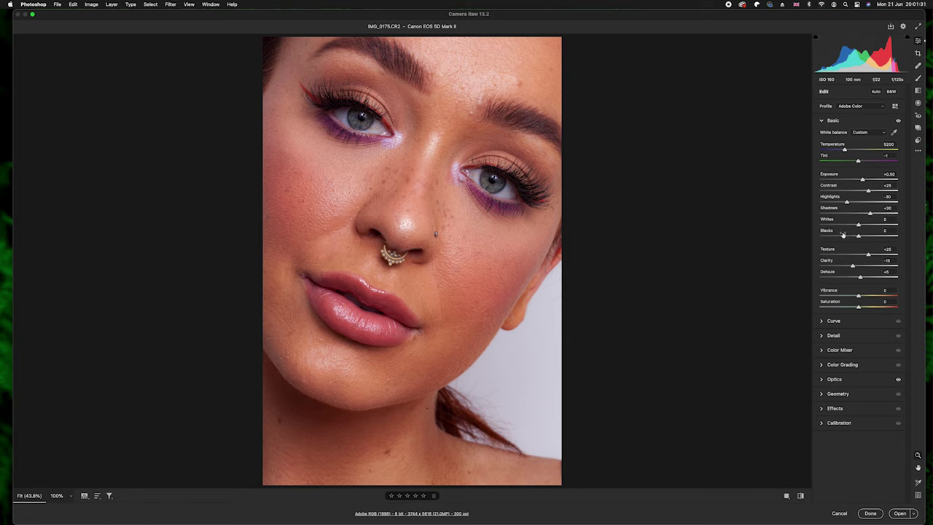
click(801, 497)
click(801, 497)
click(900, 514)
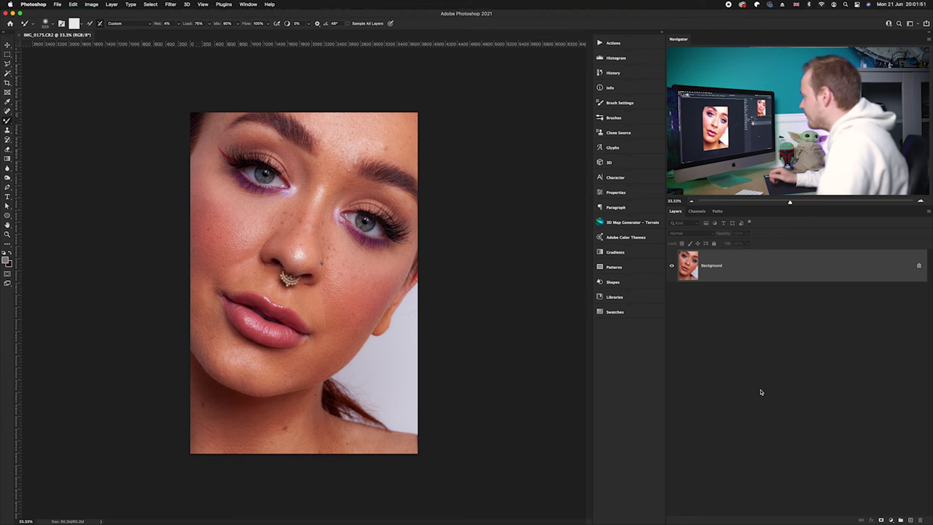
Examine the skin on the nose and both cheeks up close for specks and blemishes.
key(v)
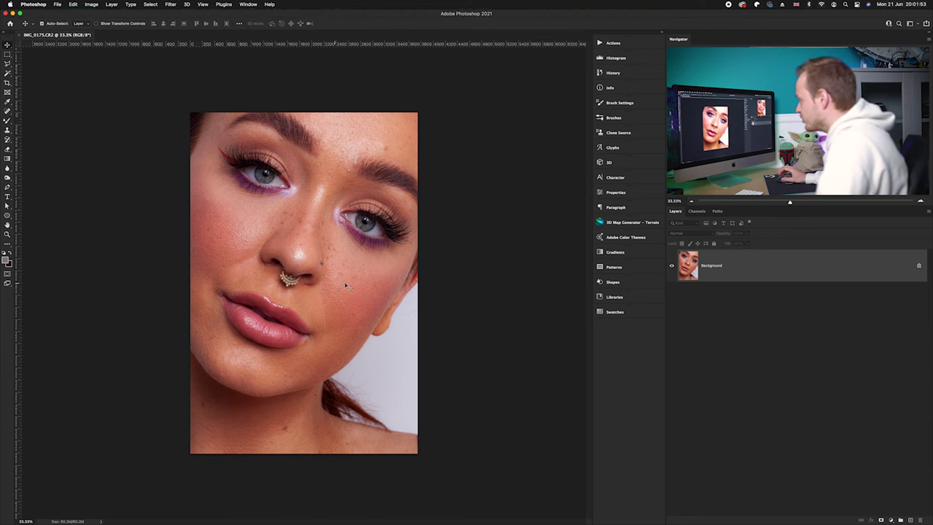
scroll(356, 283, up, 2)
scroll(357, 286, up, 1)
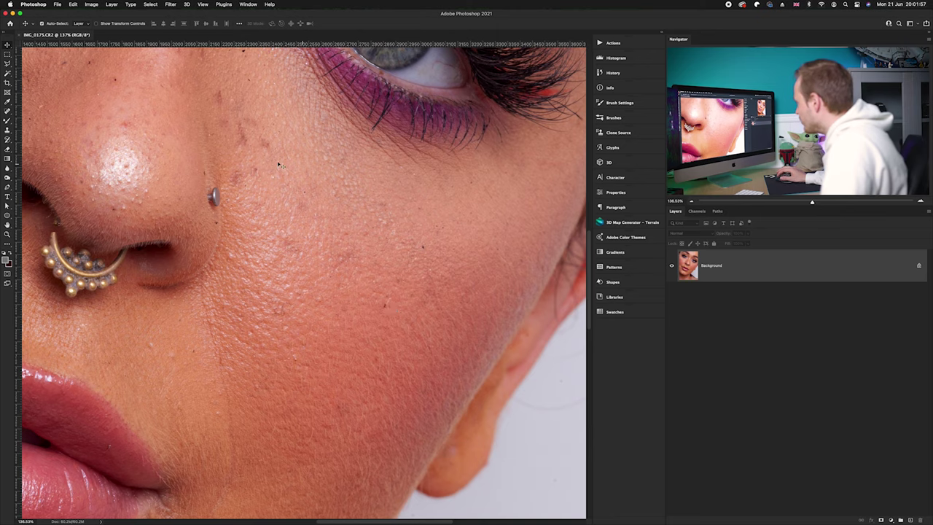
scroll(307, 162, up, 5)
scroll(307, 162, left, 5)
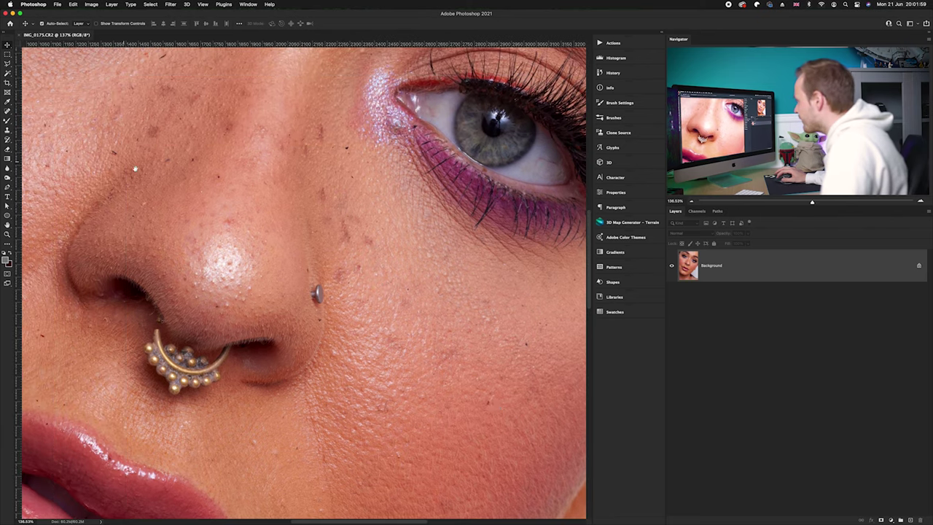
drag(135, 170, 375, 267)
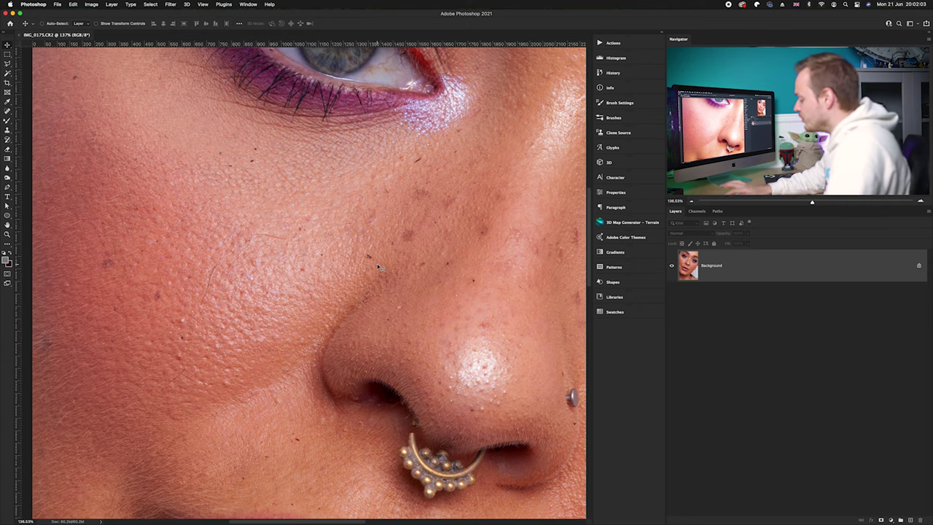
key(super+0)
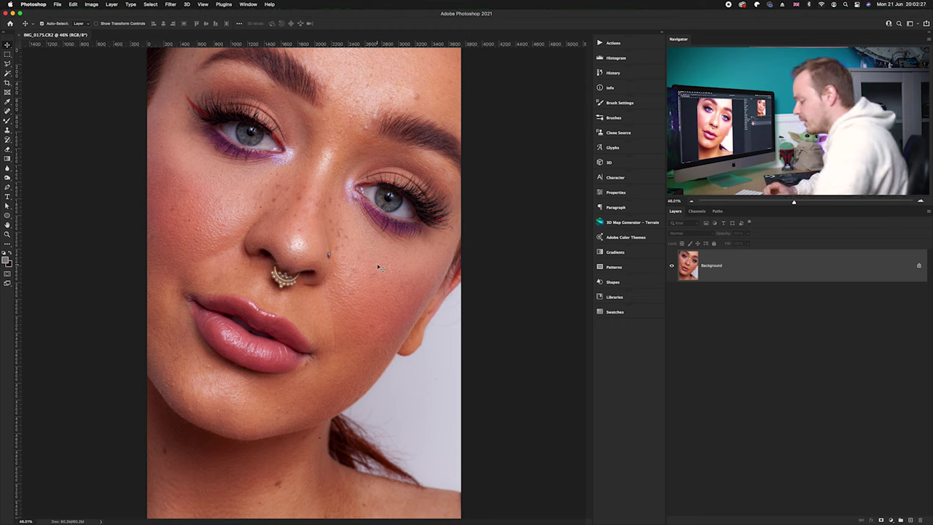
Duplicate the background layer and choose the Spot Healing Brush Tool.
key(super+j)
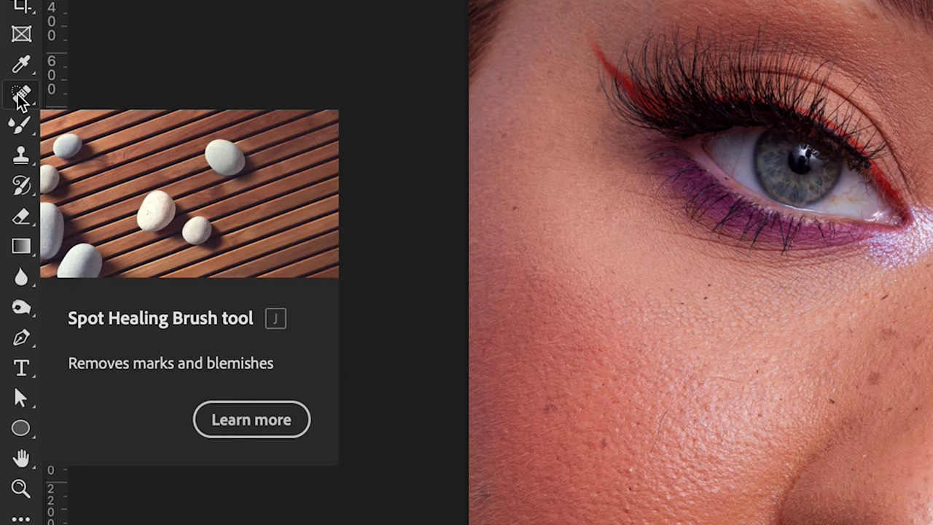
right_click(18, 97)
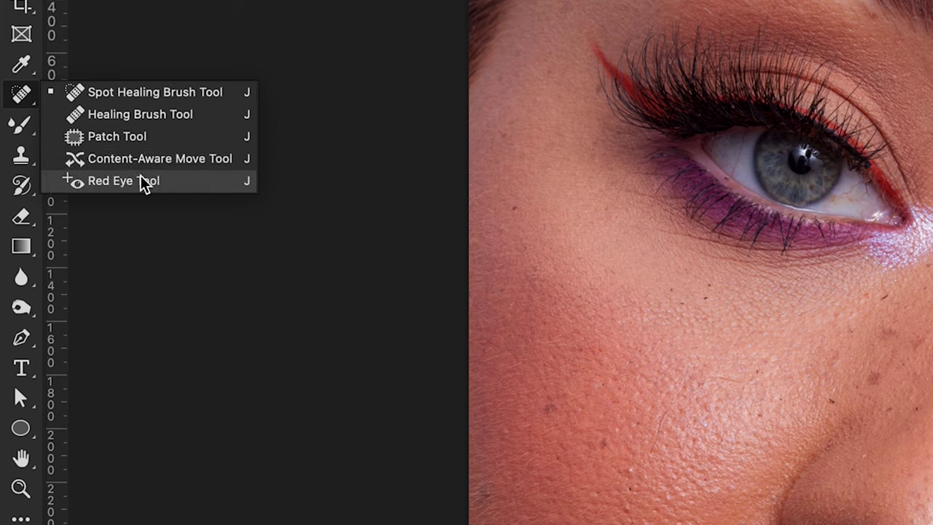
click(141, 93)
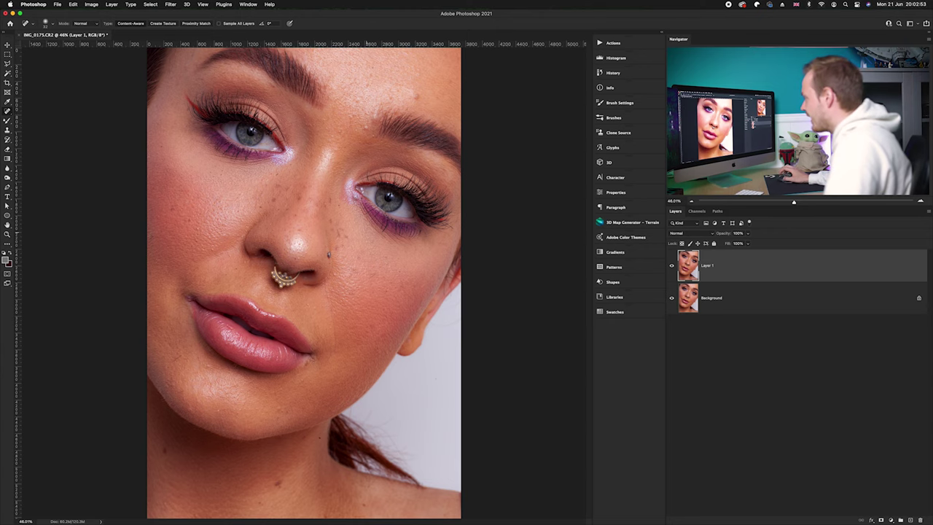
Heal the dark speck between the nose and the inner corner of the eye on the duplicate layer.
scroll(344, 206, up, 5)
scroll(345, 206, up, 3)
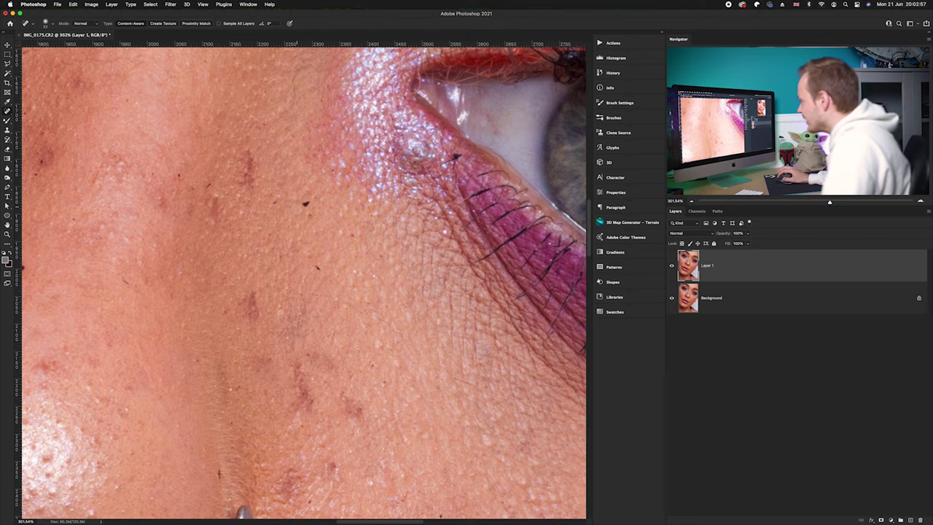
scroll(315, 205, up, 5)
scroll(314, 234, down, 2)
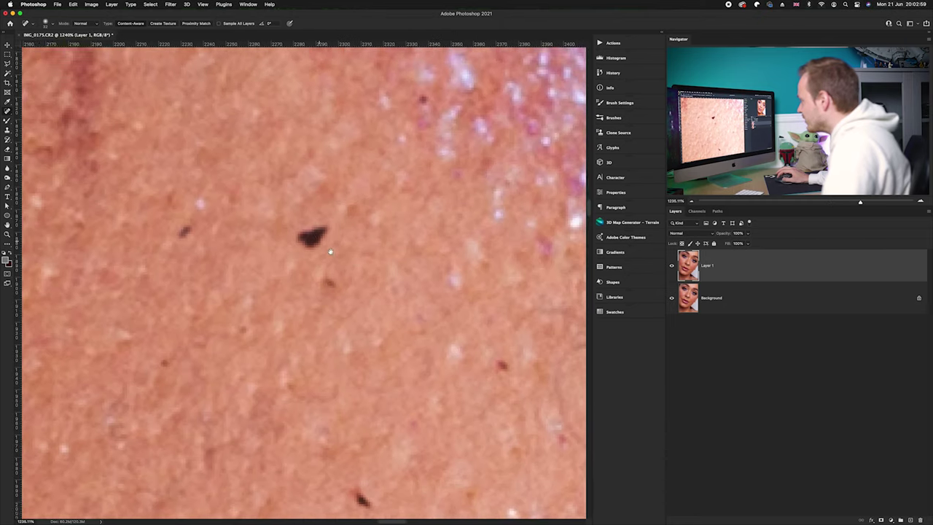
scroll(306, 245, down, 1)
drag(307, 243, 327, 255)
scroll(351, 290, down, 3)
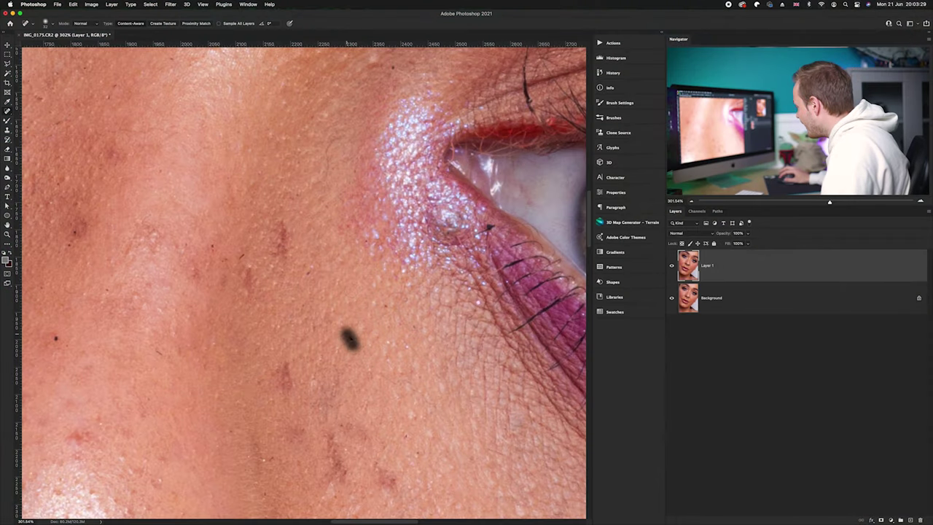
Heal the small dark spots across the bridge and sides of the nose.
scroll(387, 307, left, 5)
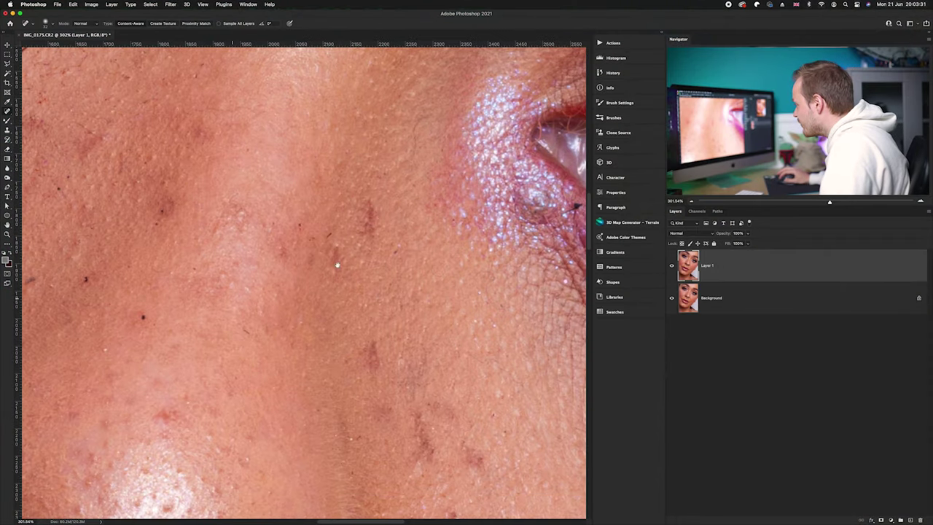
click(255, 283)
click(198, 244)
scroll(260, 235, left, 3)
scroll(260, 234, left, 1)
click(249, 257)
click(133, 245)
click(188, 210)
Heal the dark specks on the cheek, beside the nose and in the skin under the eye.
scroll(218, 219, down, 5)
scroll(370, 365, up, 3)
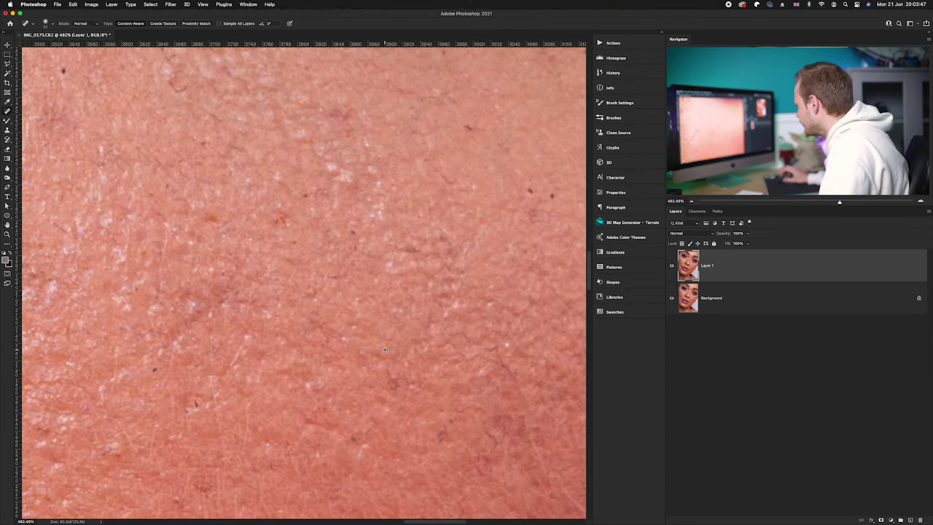
click(145, 375)
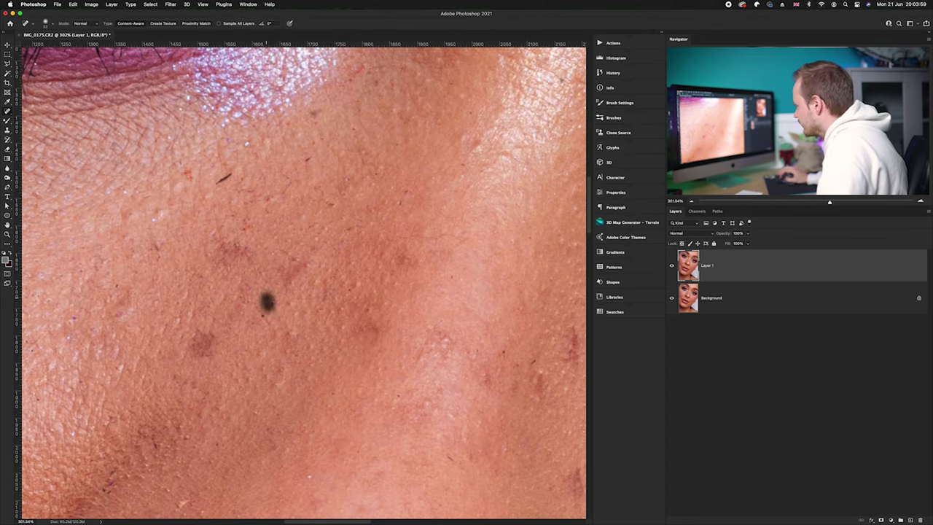
click(267, 306)
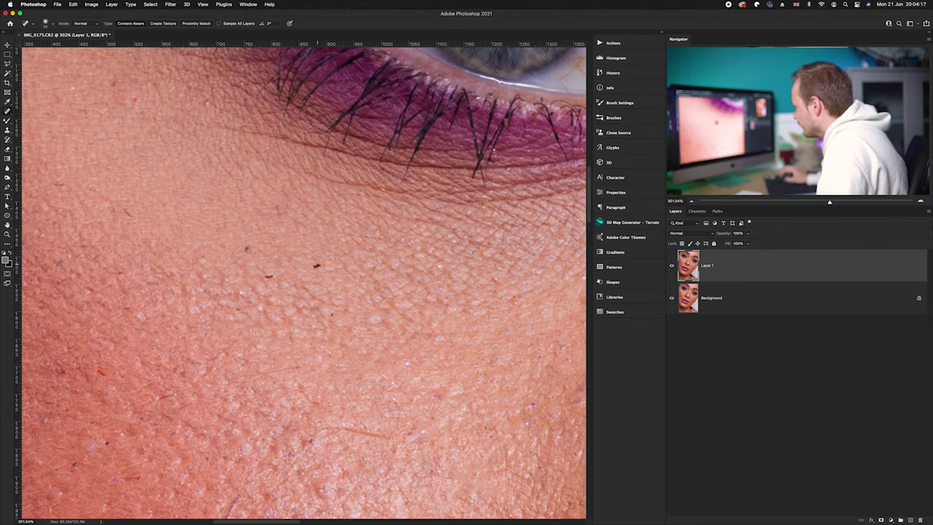
click(245, 255)
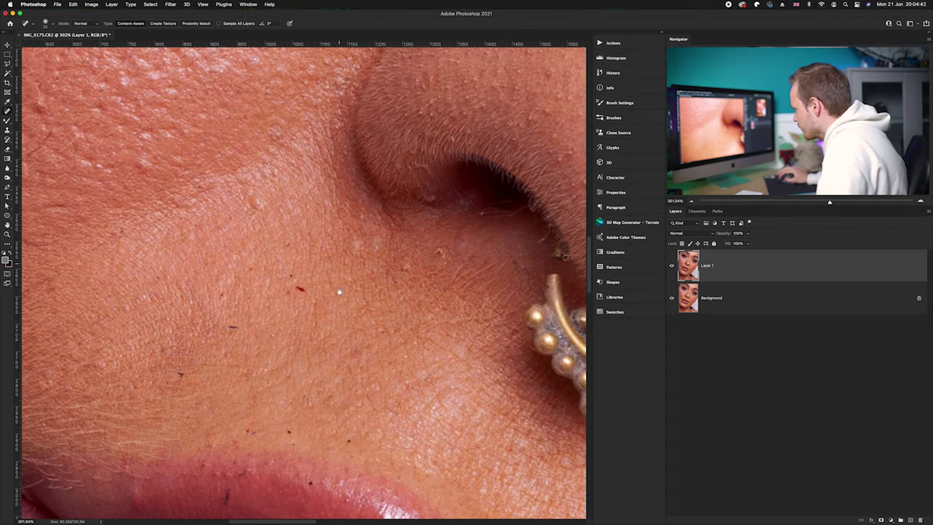
Heal the red mark above the upper lip and the blemish on the forehead above the eyebrow.
click(299, 288)
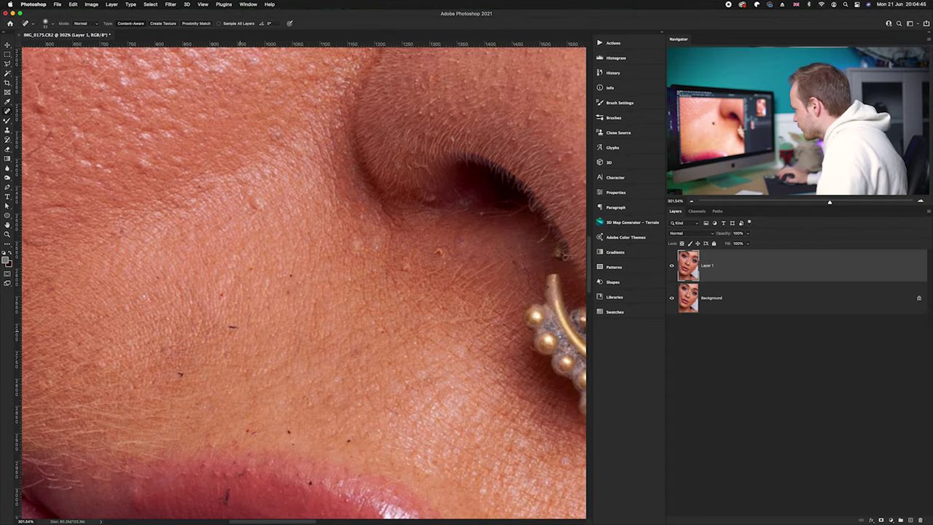
scroll(291, 292, down, 10)
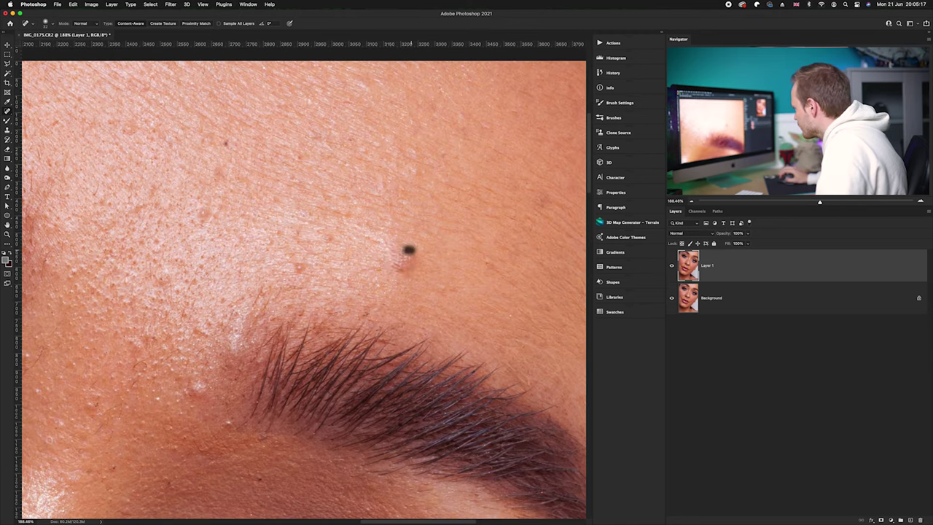
click(402, 262)
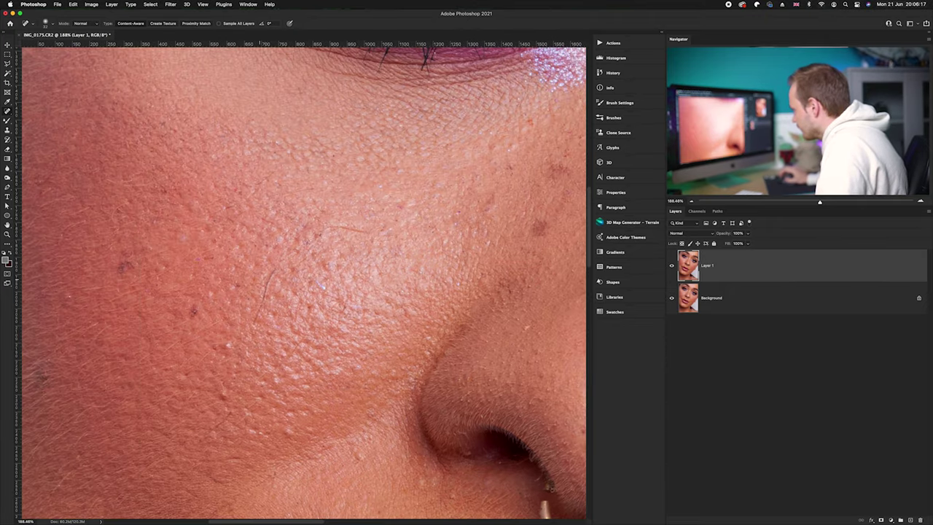
Remove the stray hairs on the cheek beside the nose with the Spot Healing Brush.
click(270, 265)
drag(319, 230, 369, 229)
drag(219, 405, 230, 427)
drag(231, 277, 240, 290)
Compare the healed layer with the original by hiding and showing Layer 1 over the whole image.
key(ctrl+0)
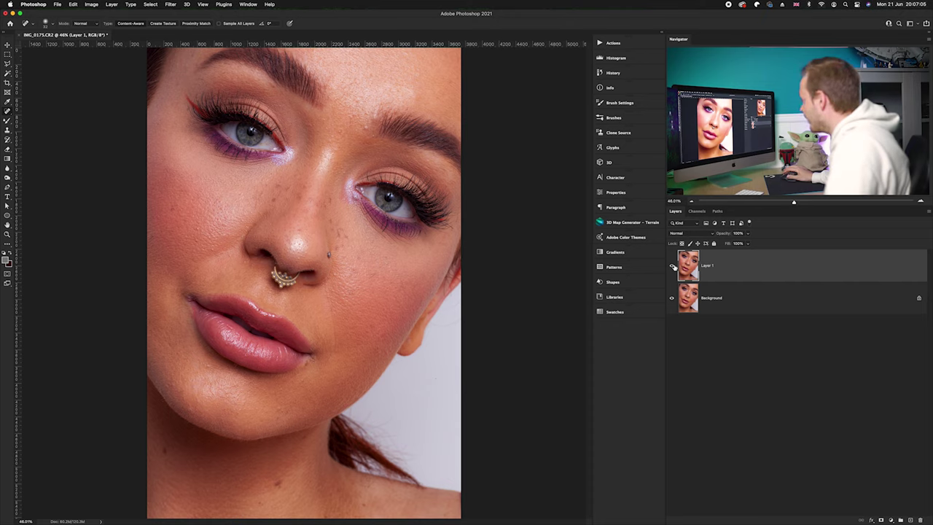
click(674, 267)
click(673, 267)
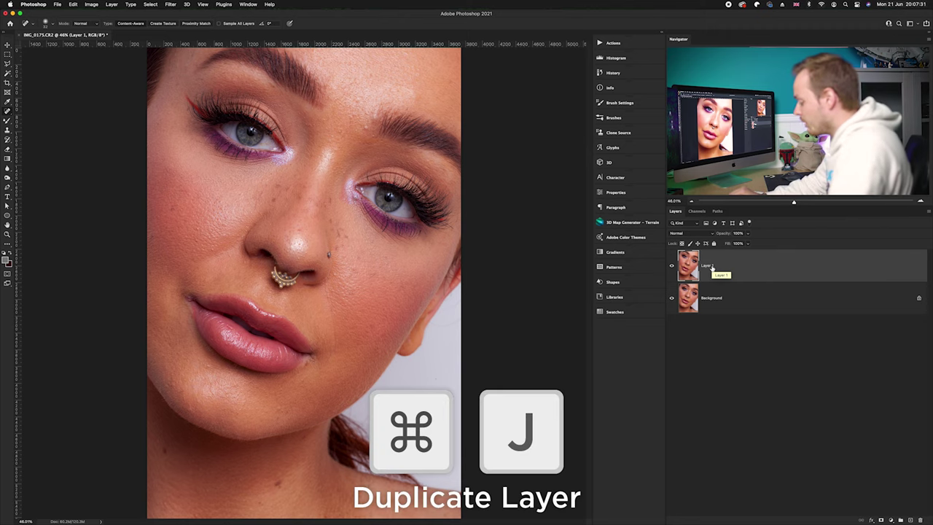
Make two copies of the healed Layer 1 and unlock the background layer.
key(super+j)
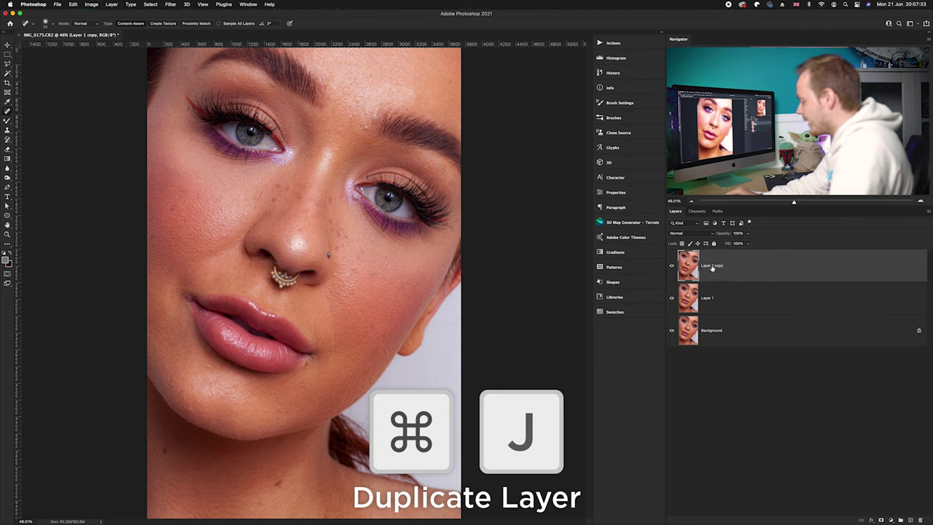
key(super+j)
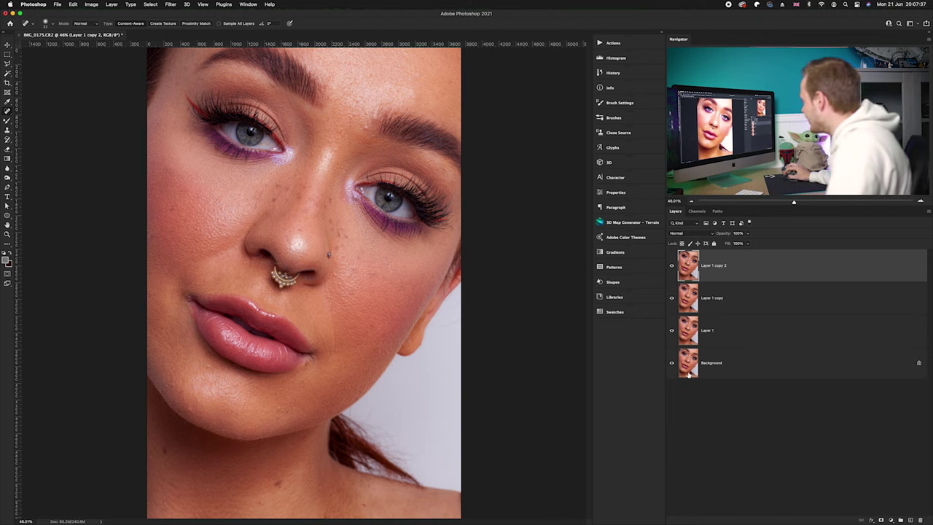
click(919, 362)
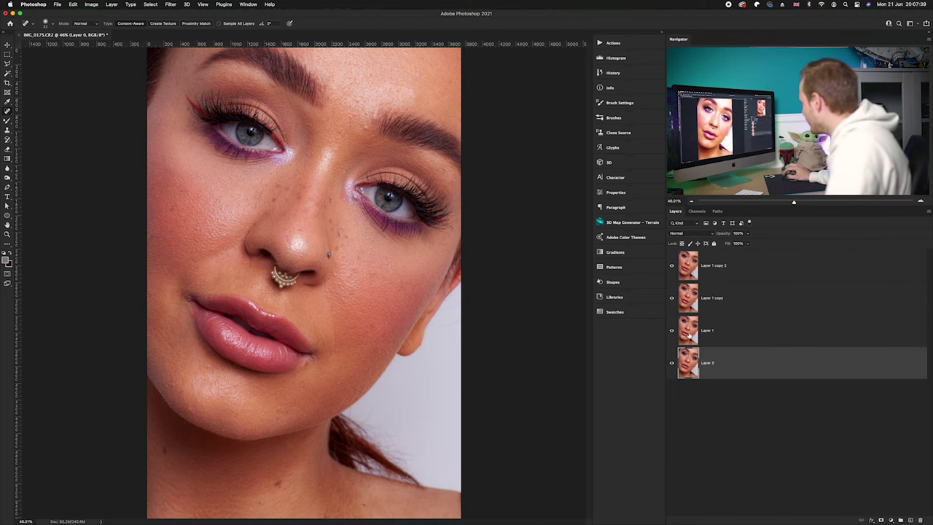
Group Layer 1 and the unlocked background layer and name the group OLD.
click(689, 334)
shift+click(695, 366)
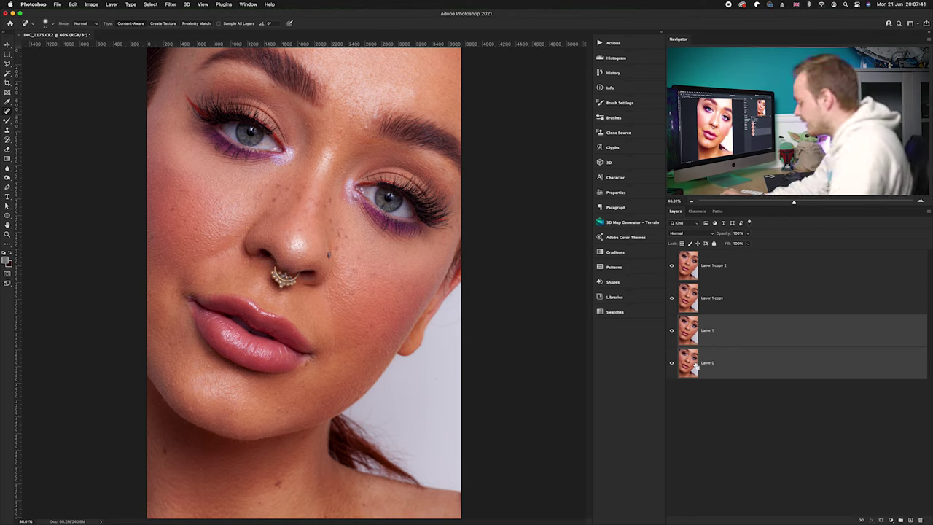
key(super+g)
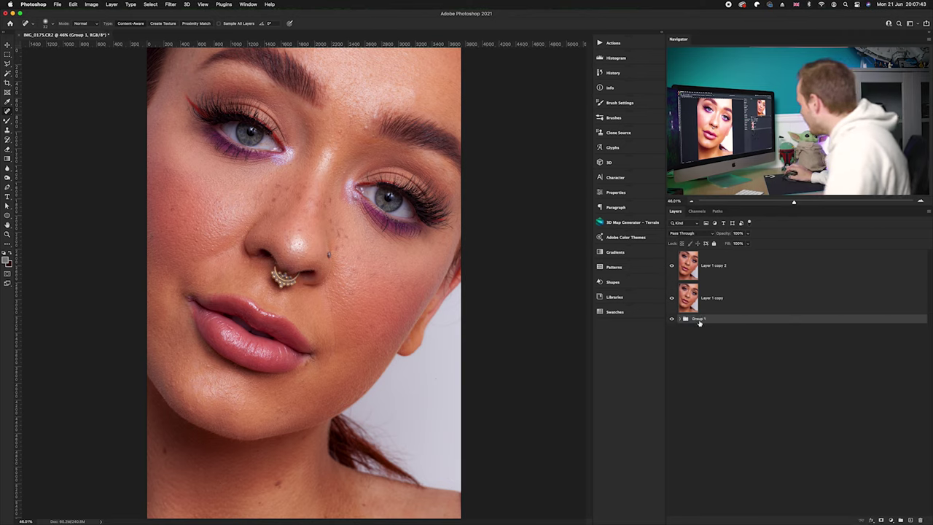
text(OLD)
key(Return)
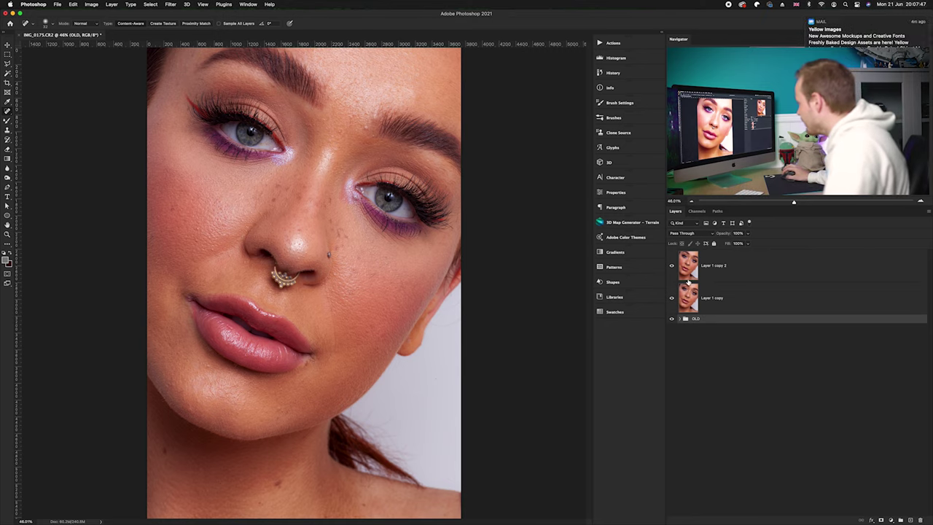
Rename the lower of the two layer copies as Colour.
click(688, 277)
shift+click(685, 300)
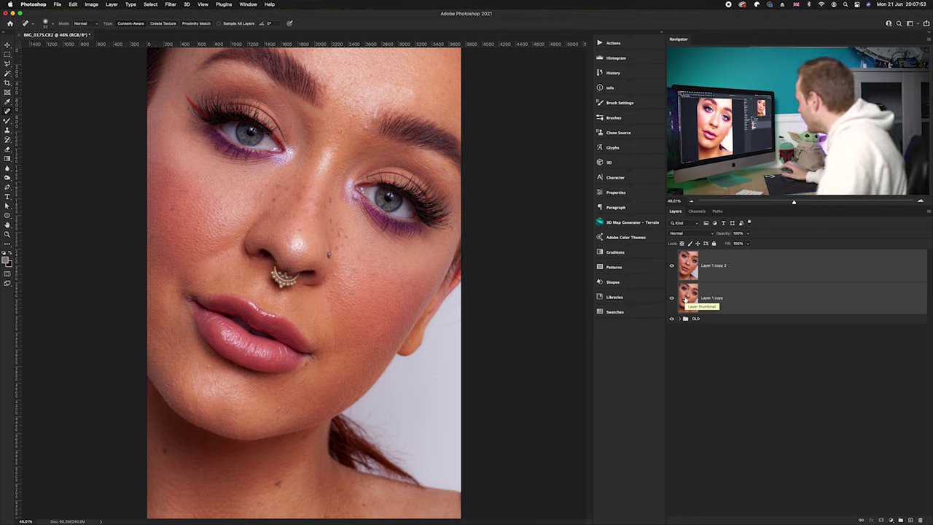
drag(685, 299, 705, 299)
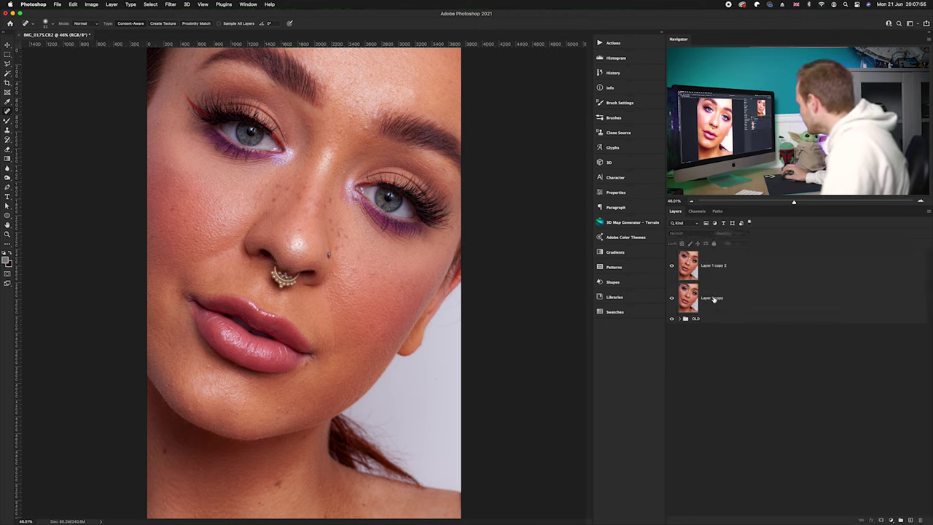
click(709, 298)
double_click(711, 298)
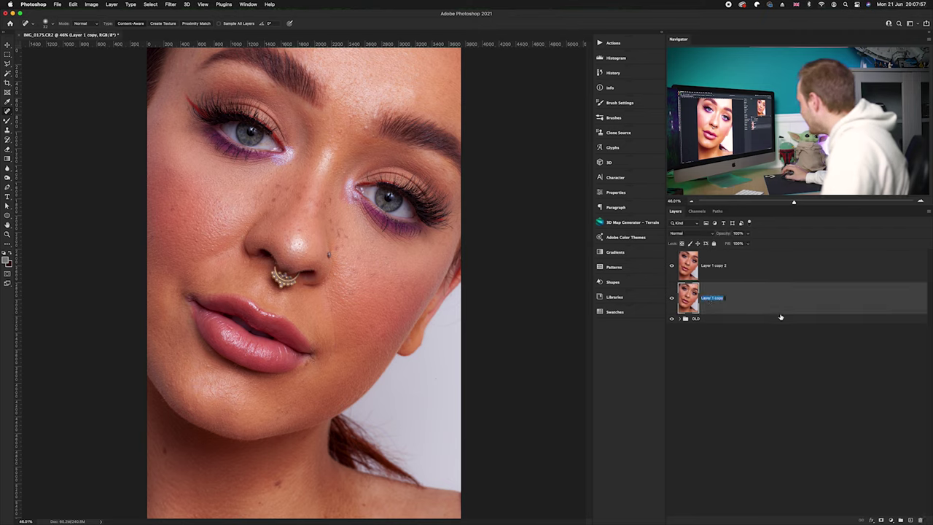
text(dolour)
key(Return)
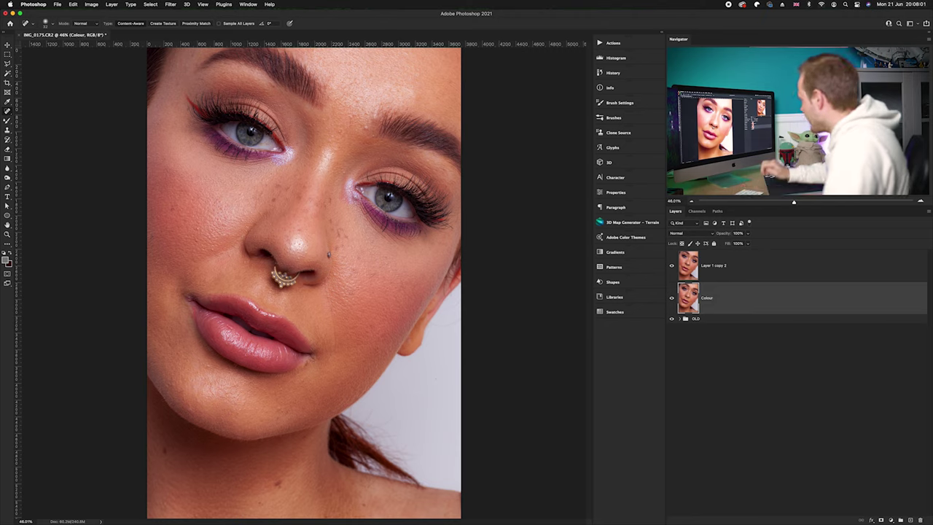
Rename the upper layer copy, Layer 1 copy 2, as Texture.
double_click(721, 266)
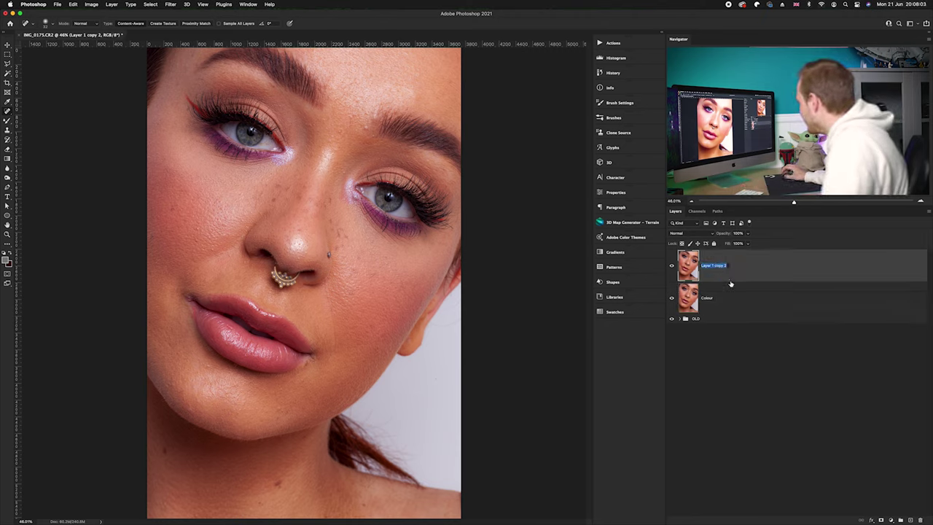
text(D)
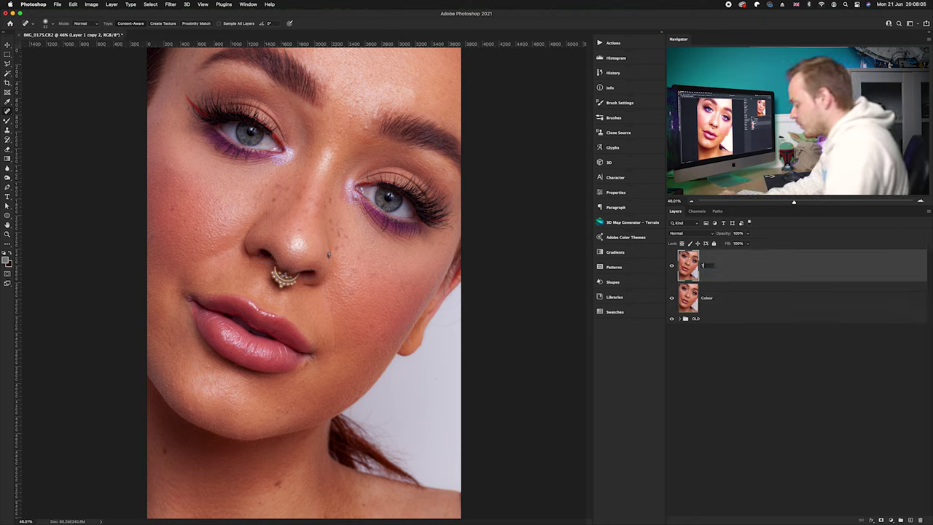
text(exture)
key(Return)
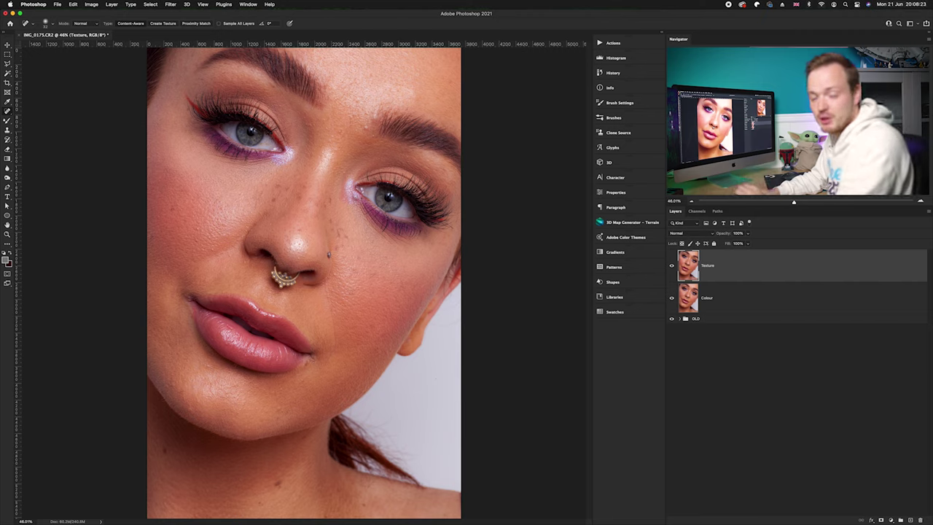
Hide the Texture layer and apply a Gaussian Blur with a radius of about 9 pixels to the Colour layer.
click(672, 268)
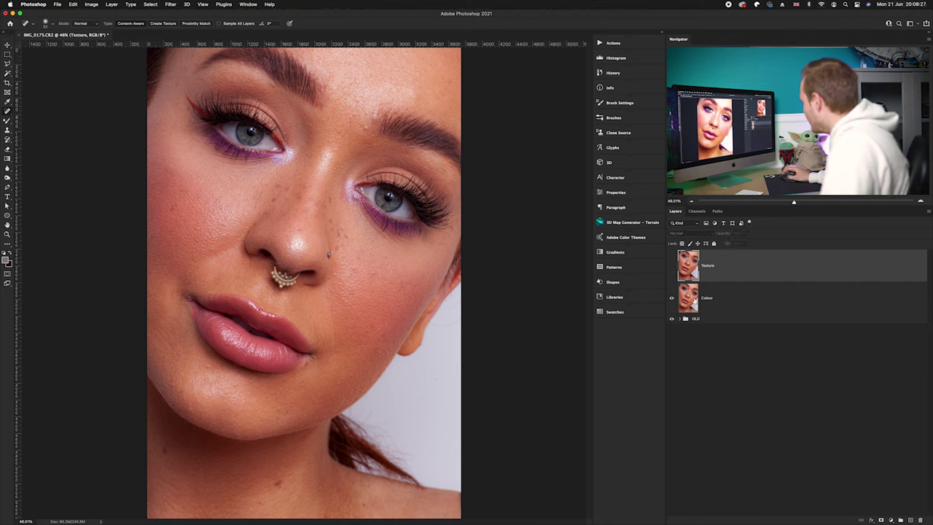
click(694, 301)
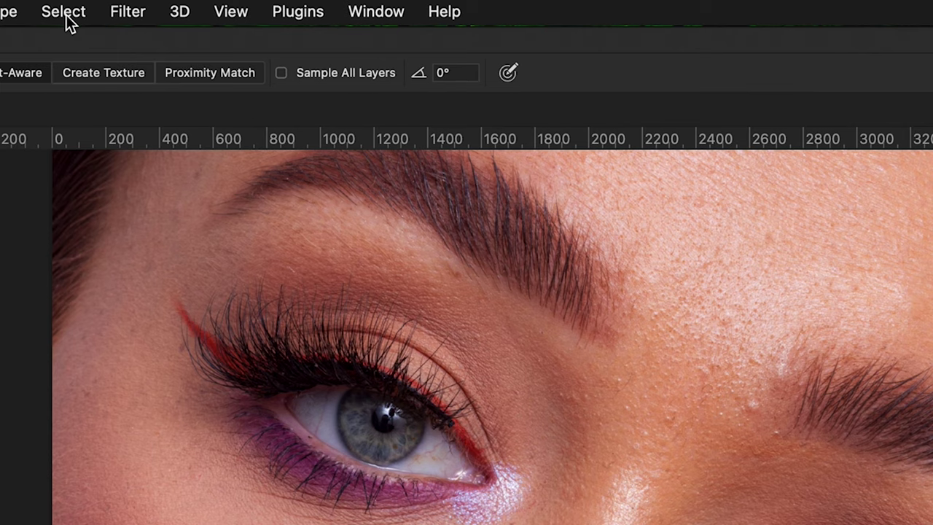
click(170, 4)
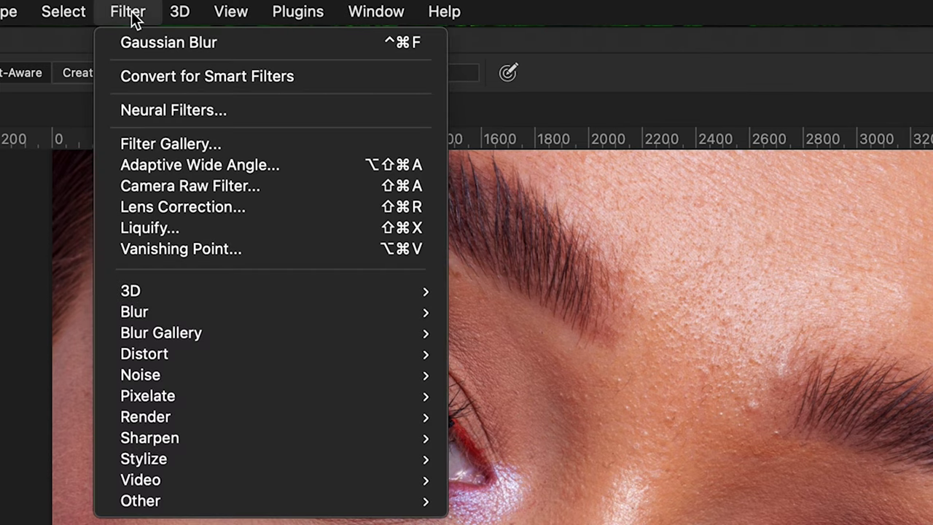
mouse_move(150, 304)
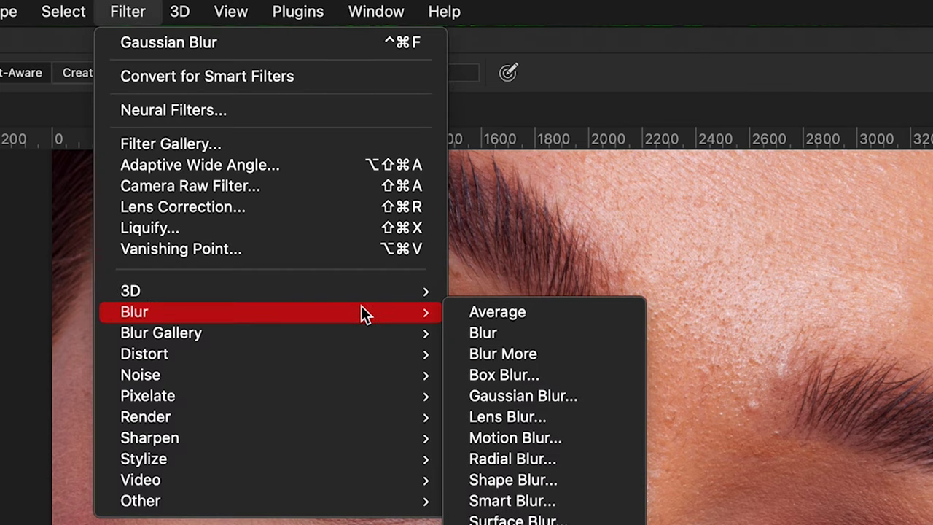
click(525, 398)
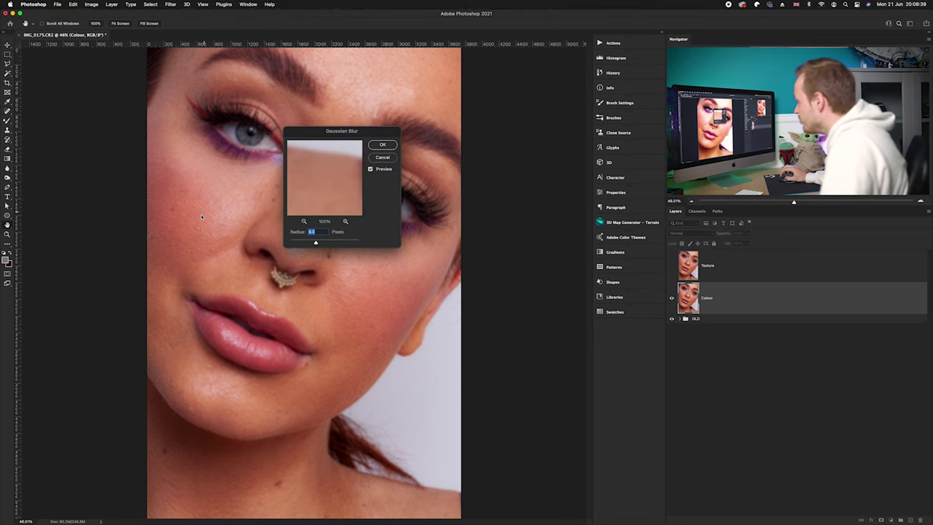
scroll(186, 215, up, 6)
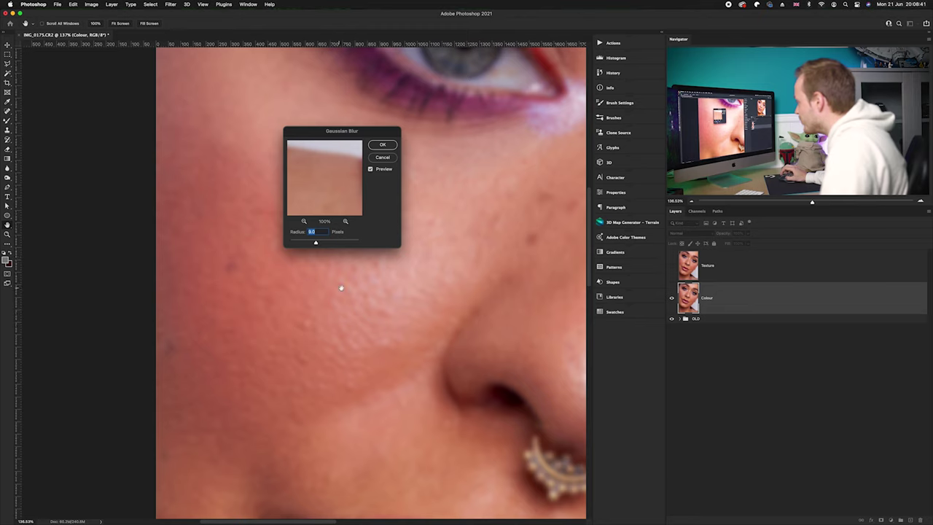
scroll(262, 263, right, 2)
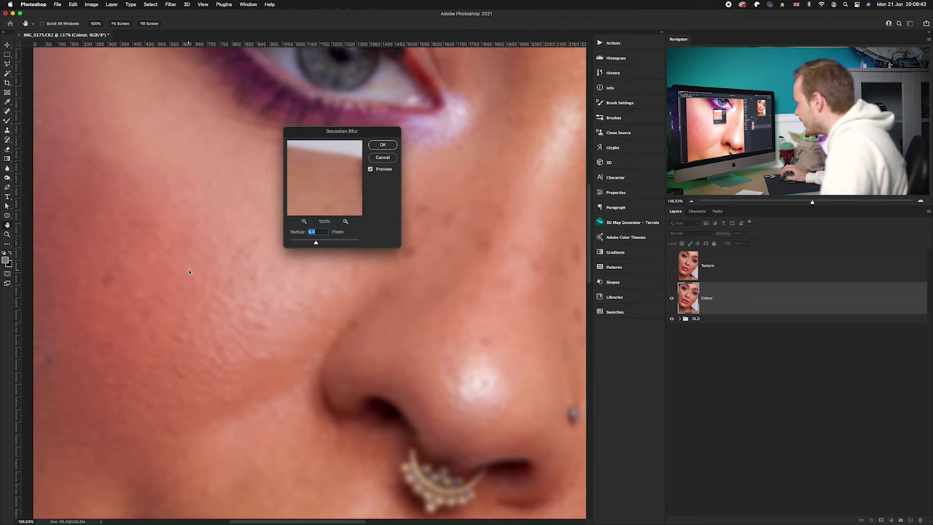
click(217, 286)
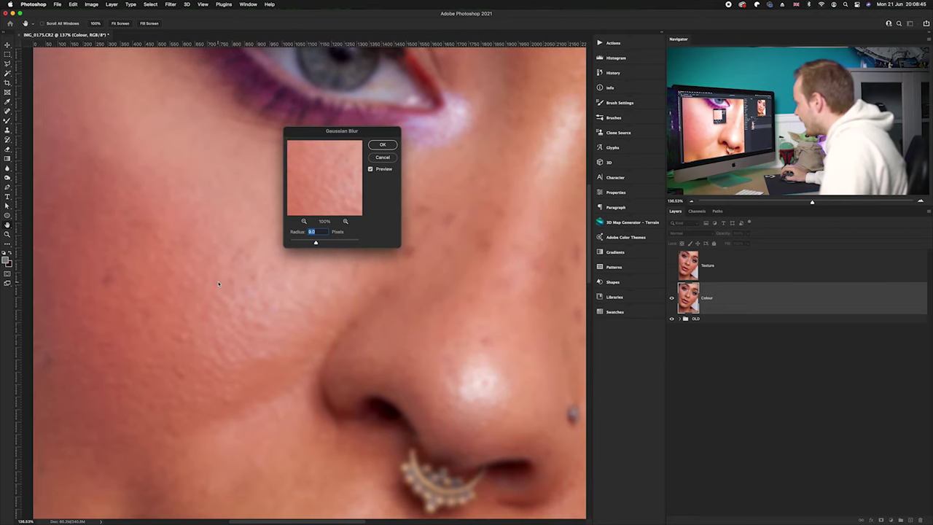
drag(312, 244, 290, 244)
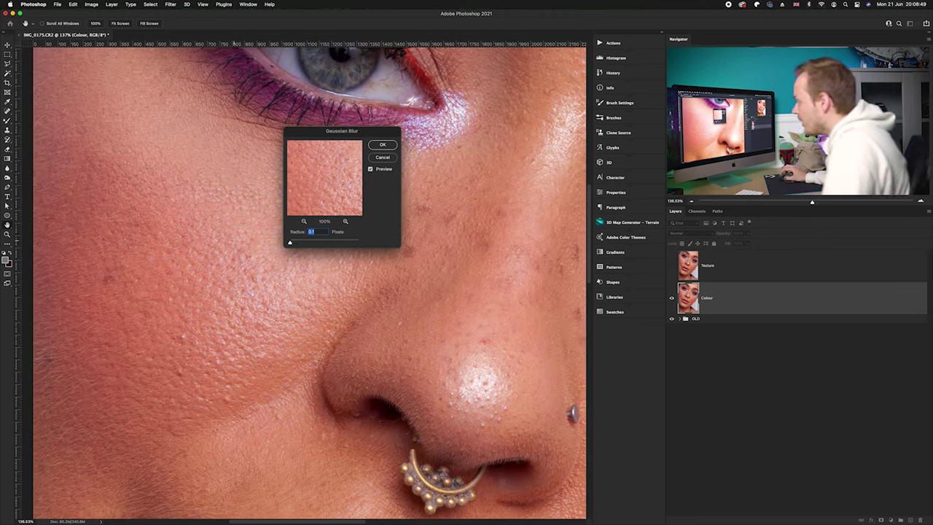
drag(289, 244, 314, 243)
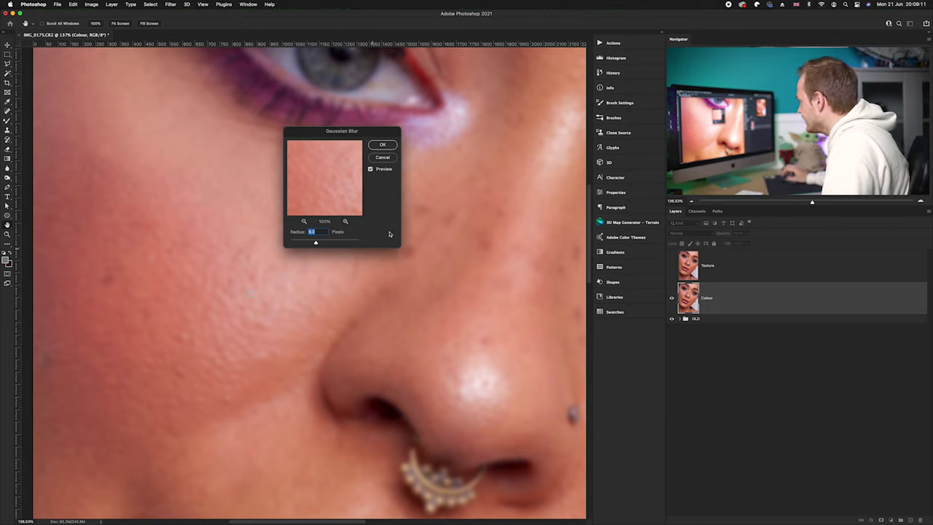
click(382, 145)
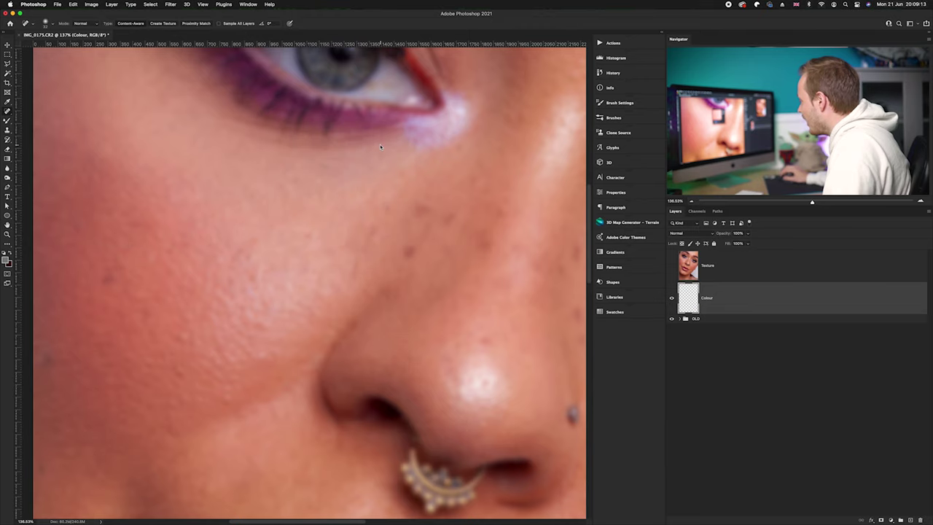
key(super+0)
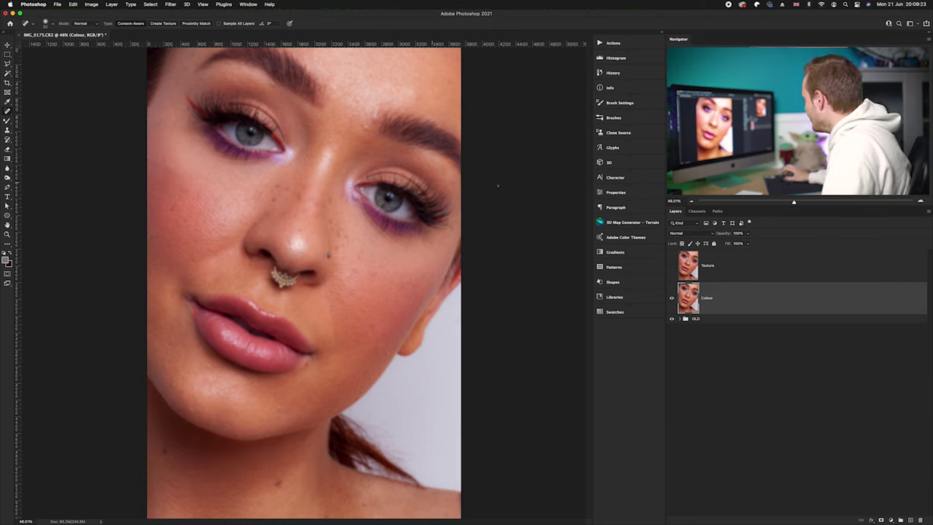
Select the Texture layer and make it visible above the blurred Colour layer.
click(688, 272)
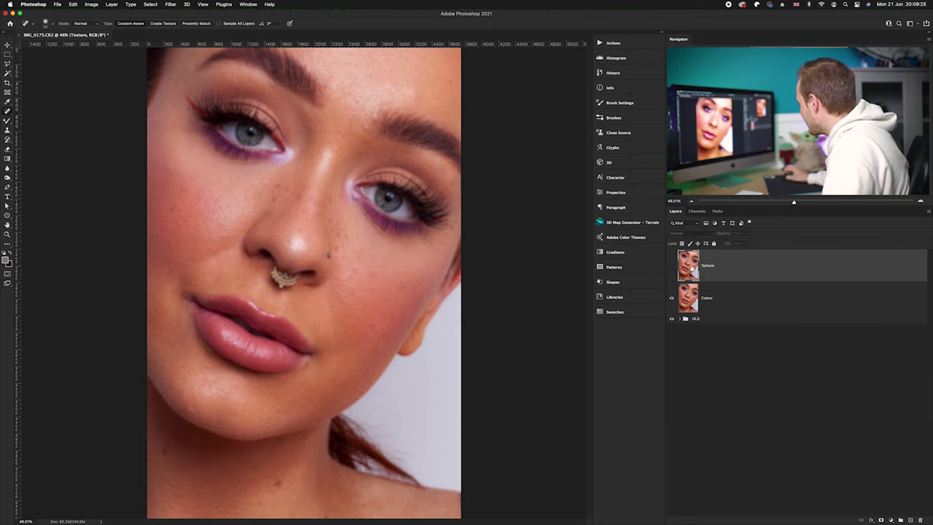
click(673, 266)
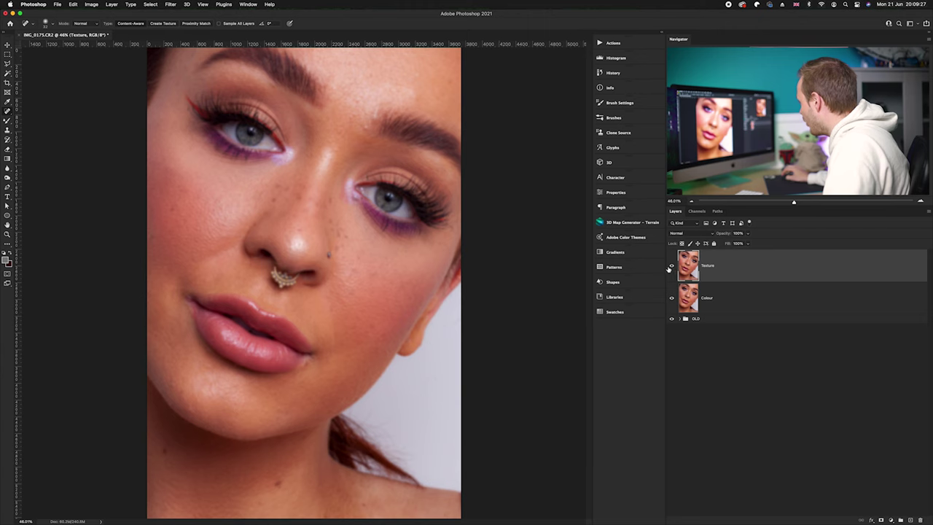
scroll(280, 231, up, 3)
drag(275, 198, 319, 212)
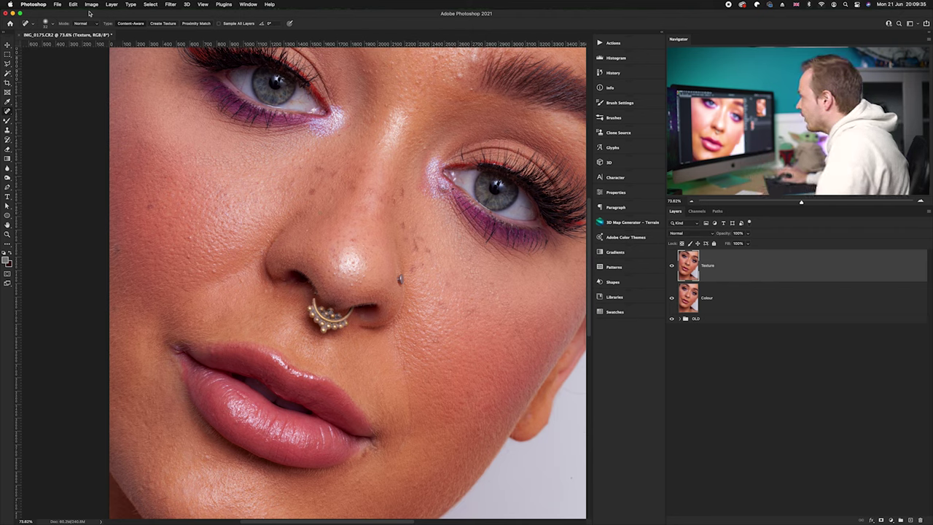
Start Apply Image on the Texture layer with IMG_0175.CR2 as the source and Colour as the source layer.
click(91, 5)
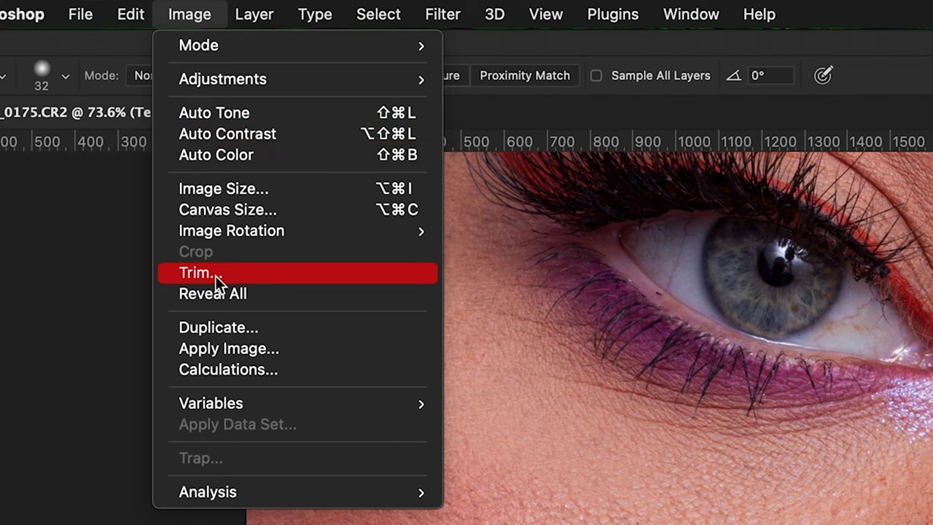
click(217, 349)
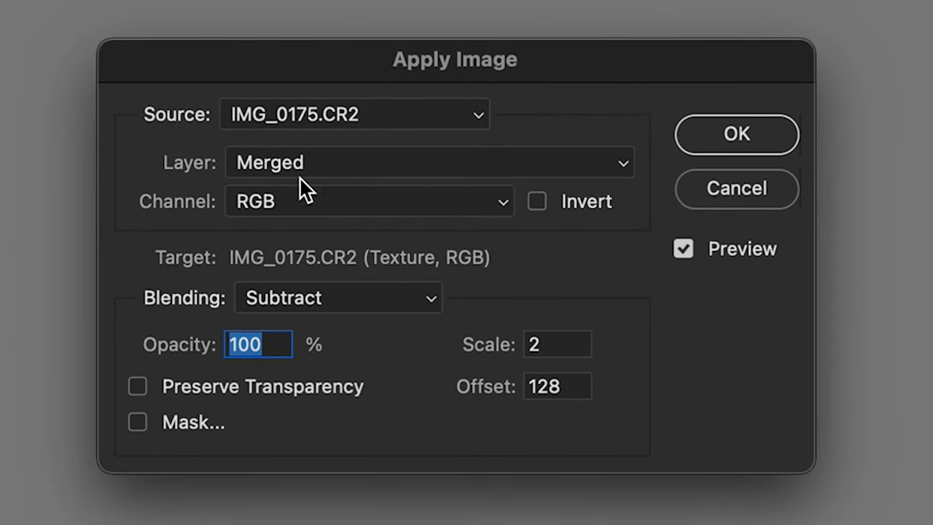
click(234, 119)
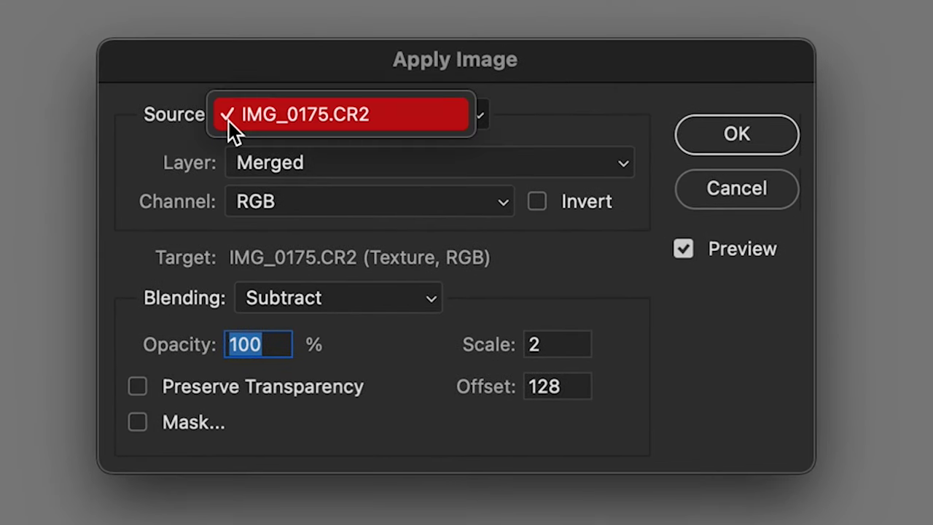
click(293, 119)
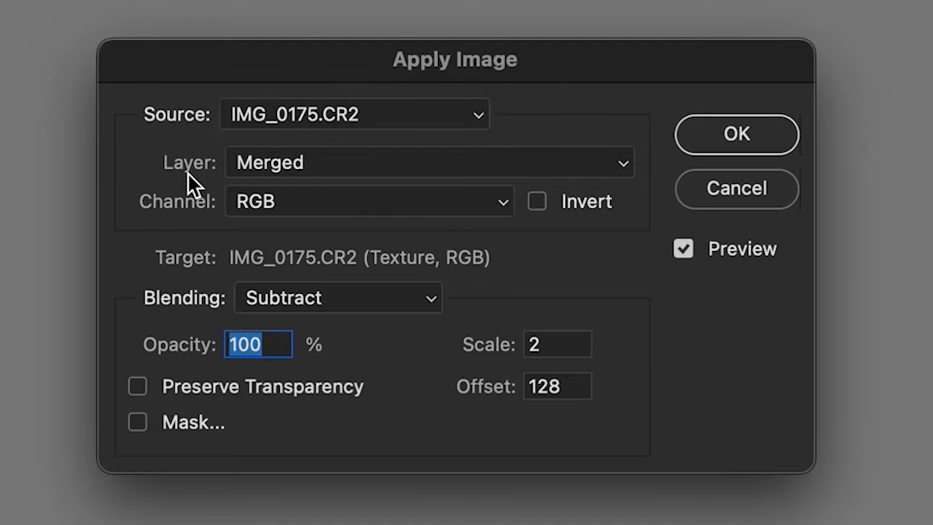
click(274, 175)
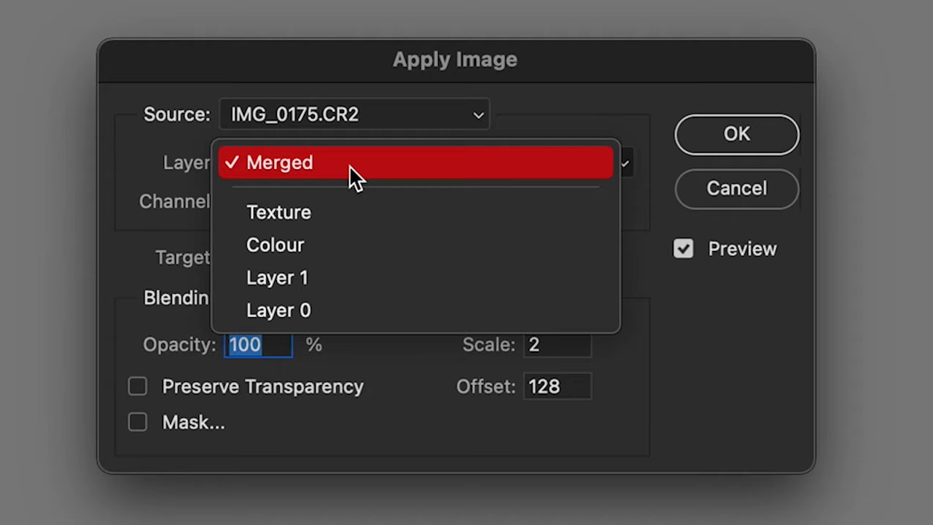
click(355, 252)
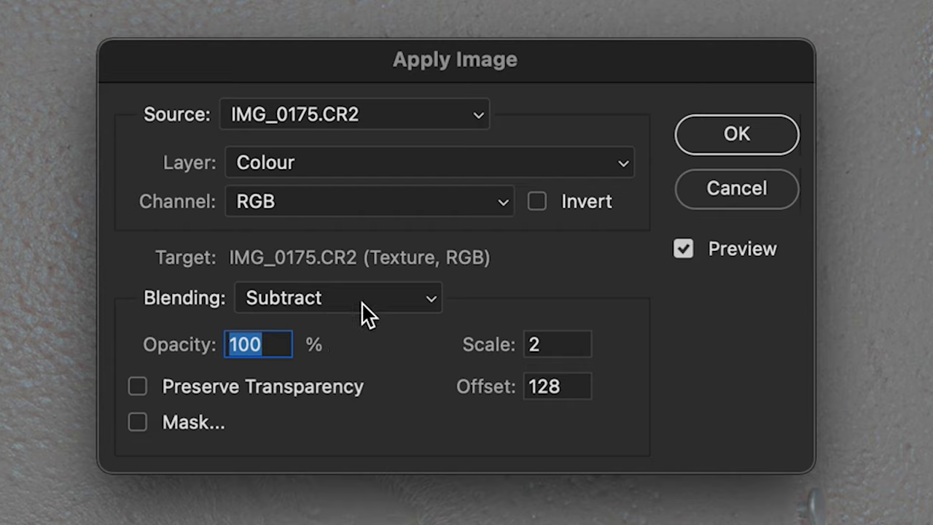
Apply the Colour layer to Texture using the RGB channel, Subtract blending, 100% opacity, scale 2 and offset 128.
click(268, 206)
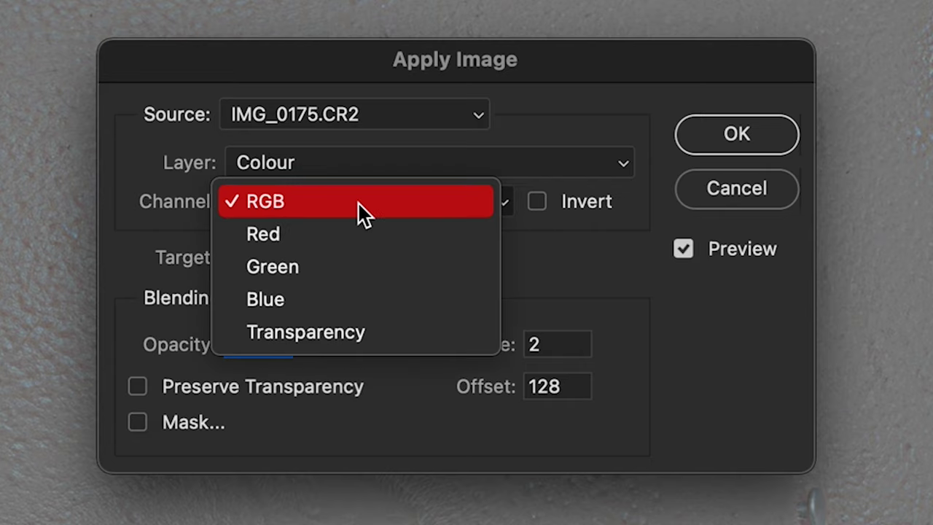
click(280, 205)
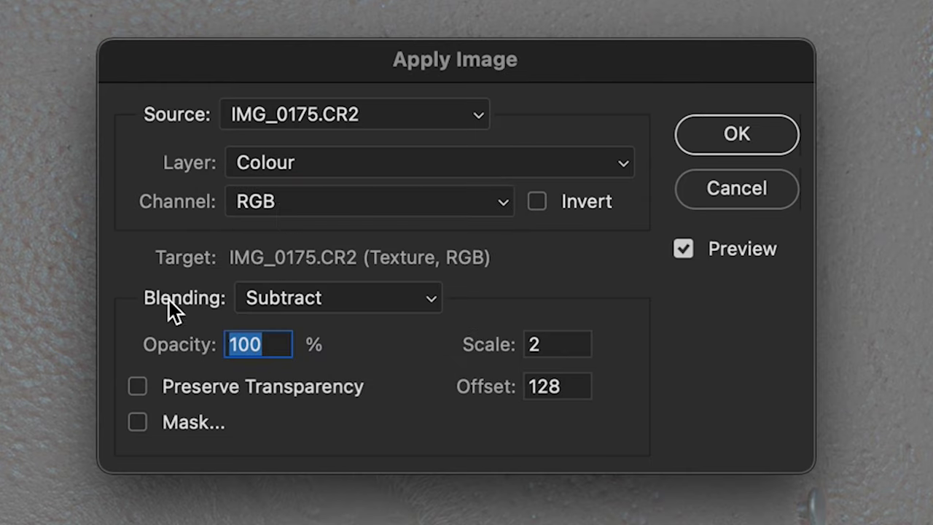
click(312, 299)
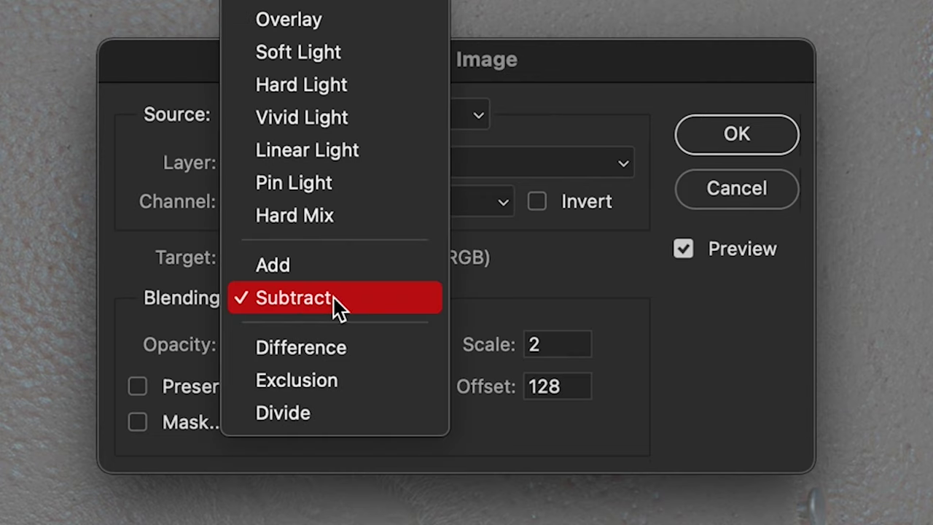
click(332, 295)
click(257, 350)
drag(257, 350, 210, 344)
click(536, 346)
drag(536, 346, 515, 345)
click(570, 387)
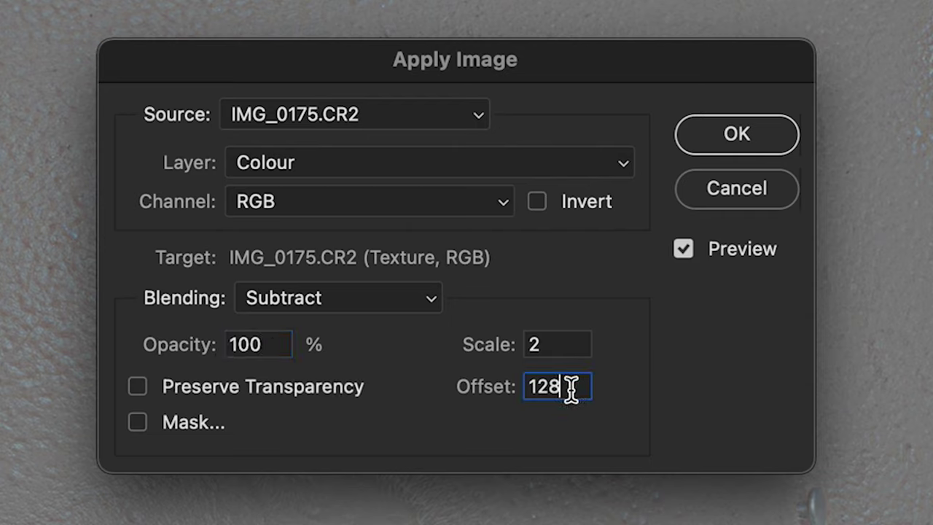
drag(570, 387, 526, 386)
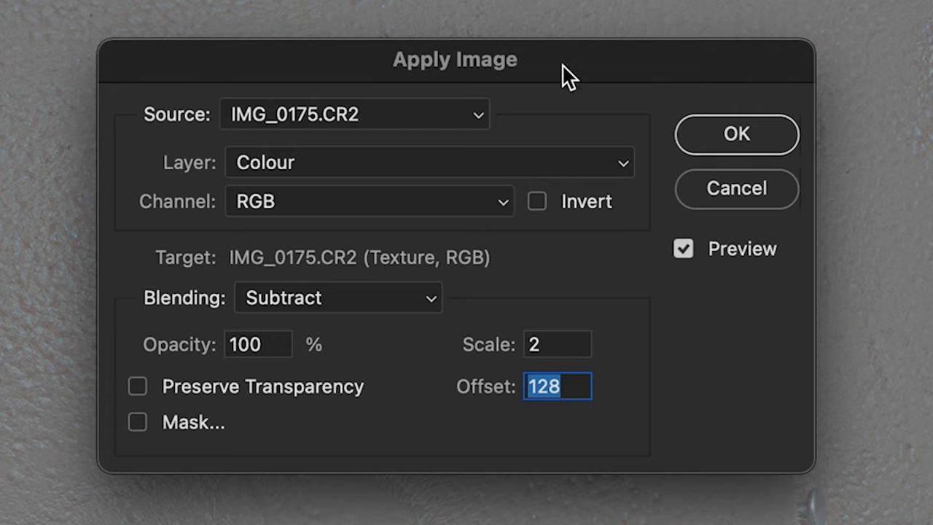
click(748, 135)
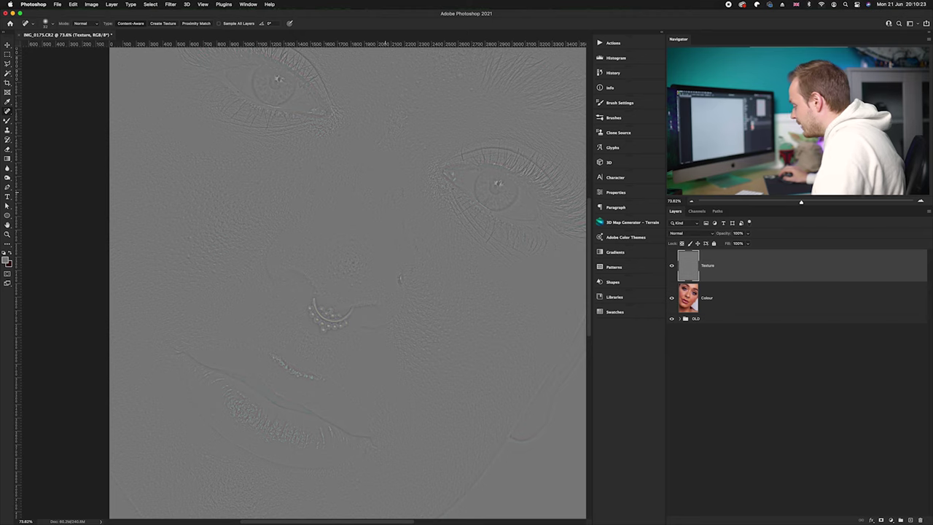
Set the Texture layer's blend mode to Linear Light and compare the combined result with Layer 1 shown alone.
key(super+0)
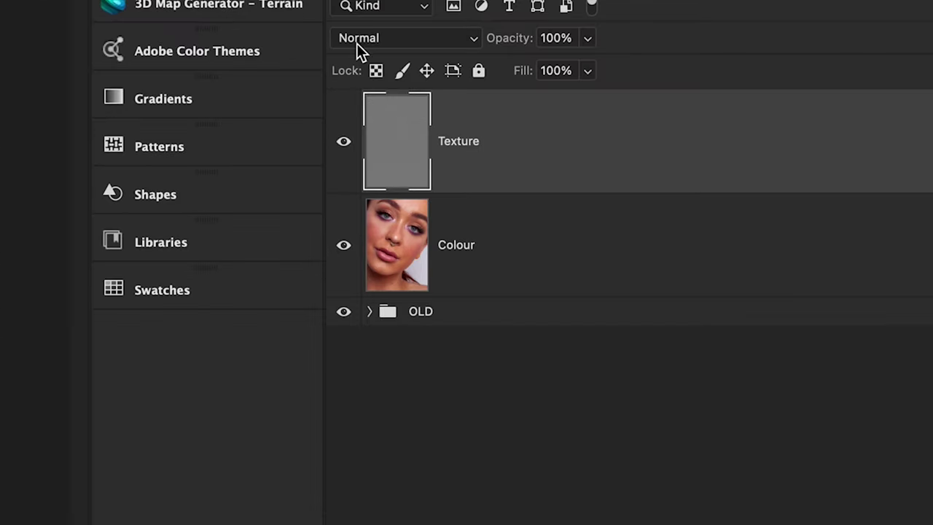
click(357, 40)
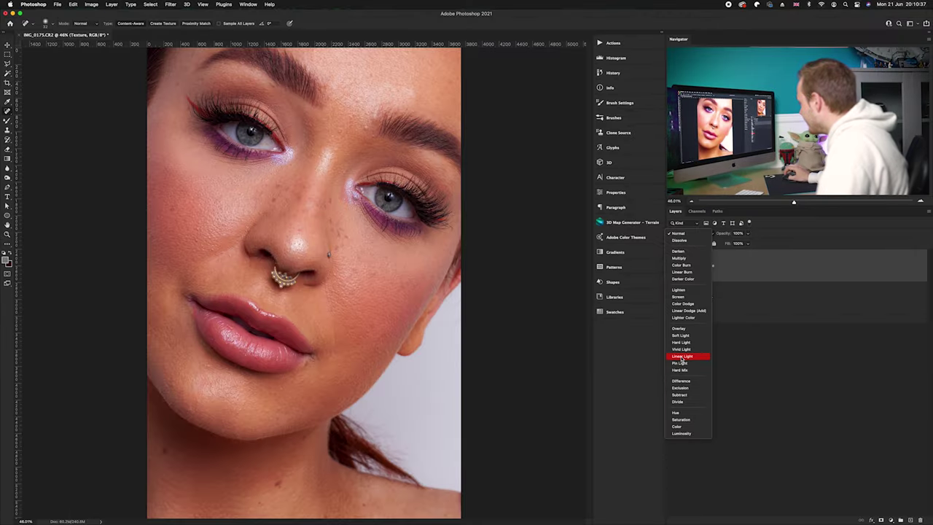
click(683, 356)
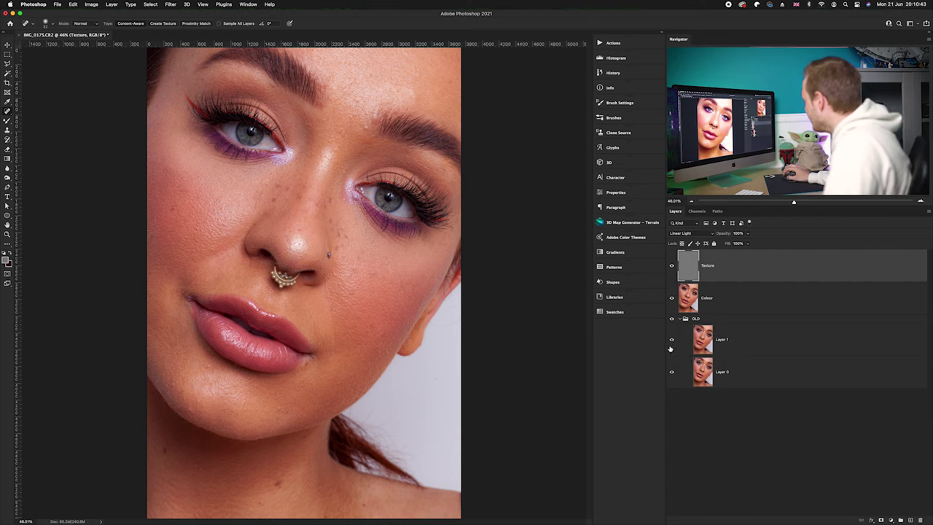
alt+click(672, 342)
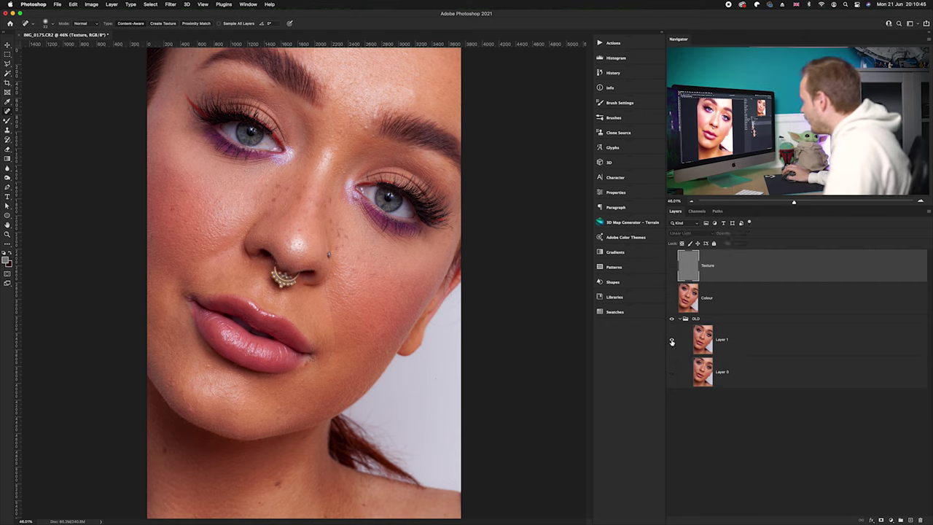
alt+click(672, 342)
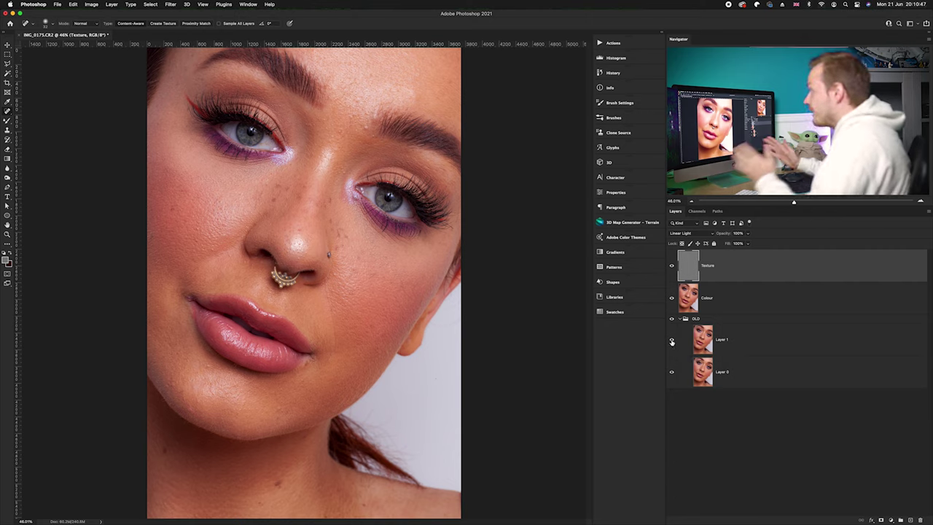
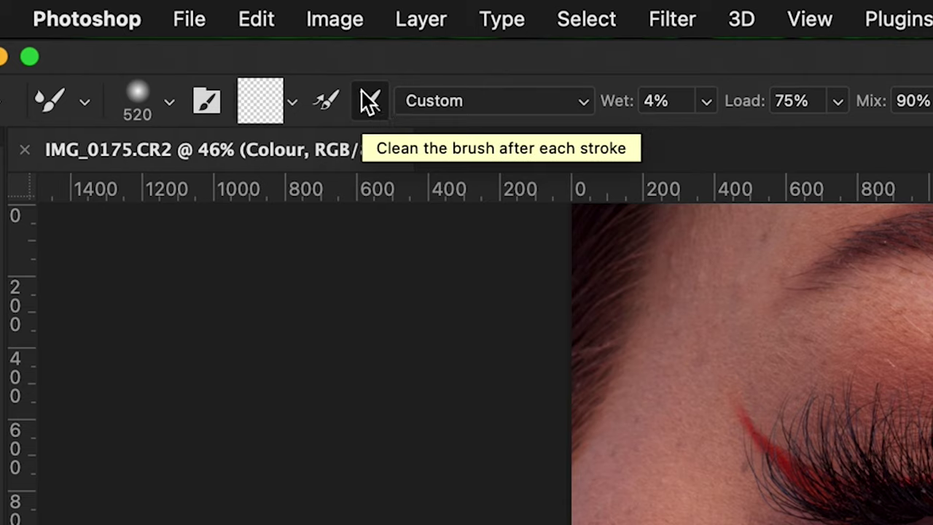
Check the Mixer Brush's blending combination and its Wet, Load, Mix and Flow settings.
click(439, 106)
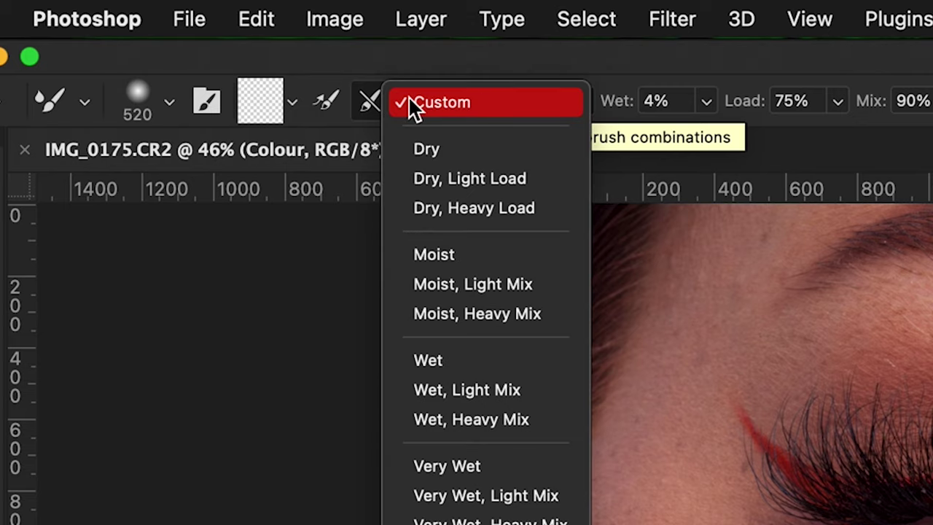
click(445, 107)
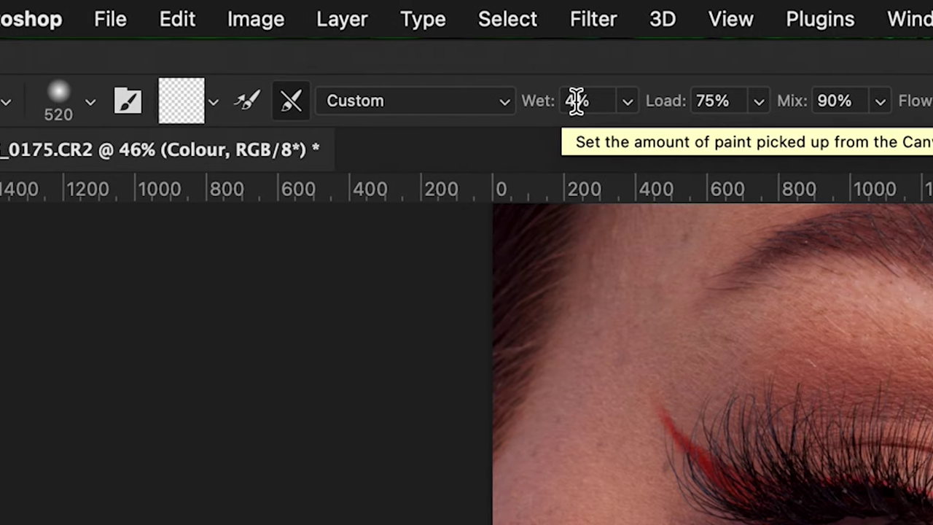
click(660, 101)
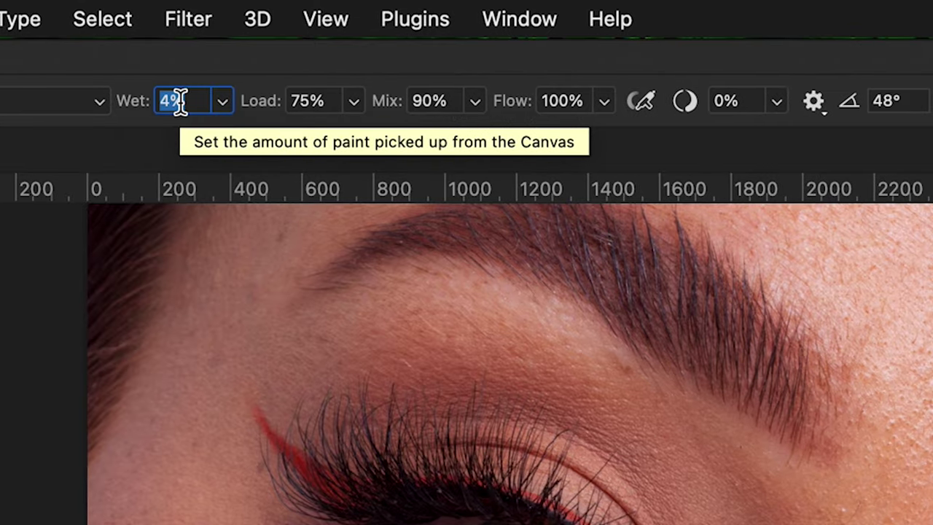
click(323, 97)
drag(323, 98, 254, 112)
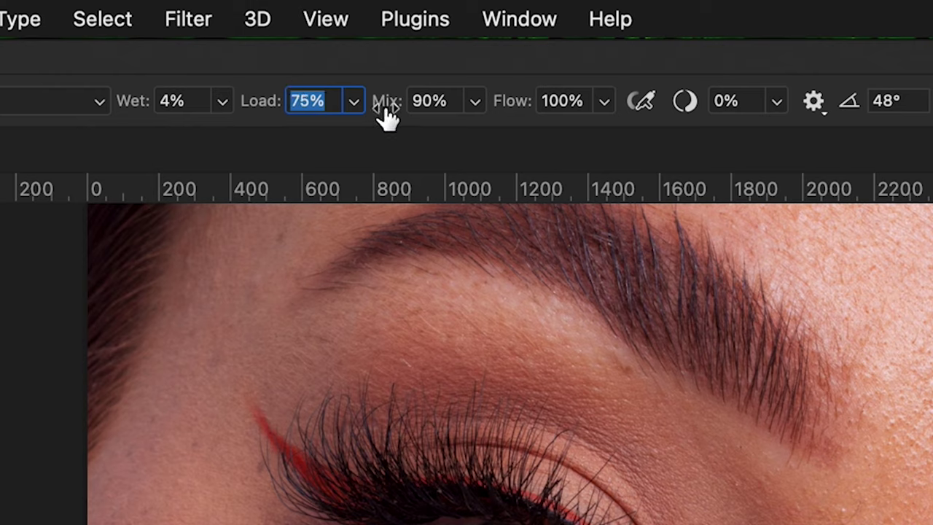
drag(452, 99, 374, 100)
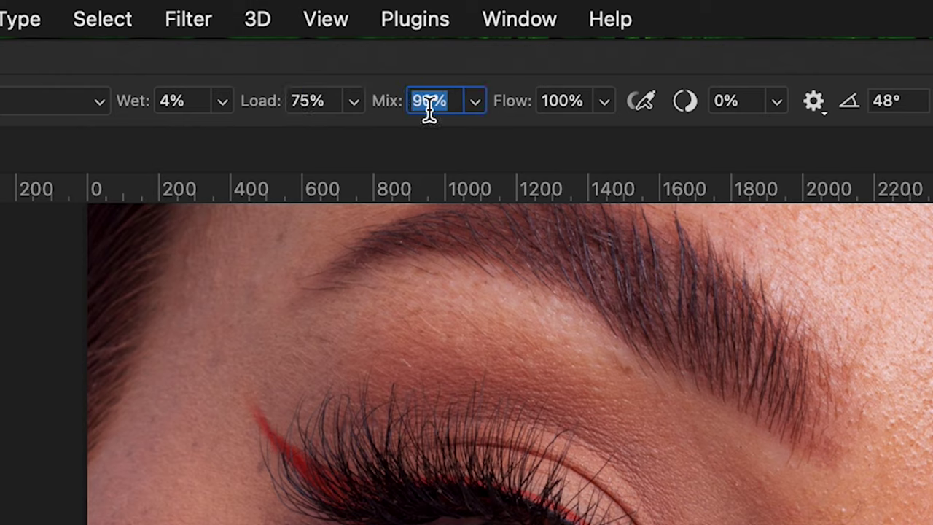
click(585, 100)
drag(584, 101, 526, 103)
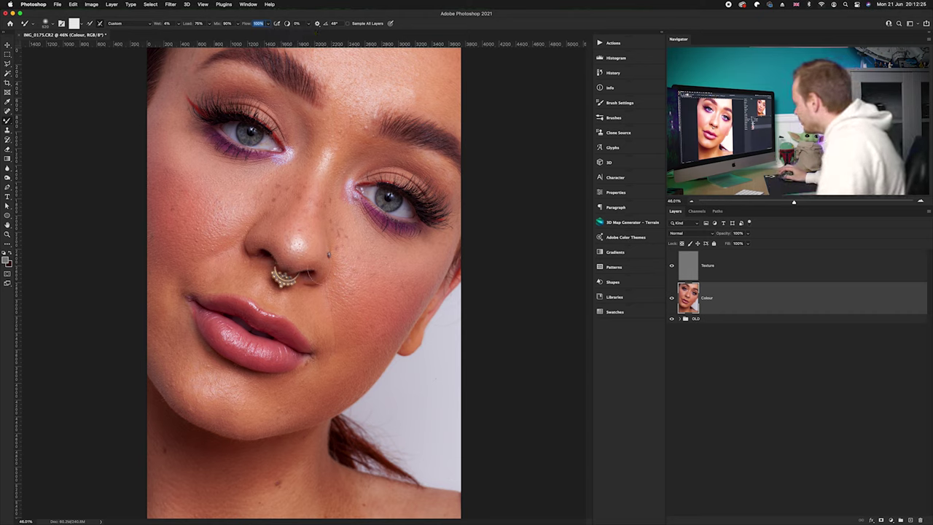
Smooth the Colour layer's skin tones on the cheek beside the nose stud, using a Mixer Brush of about 423 px.
drag(271, 248, 289, 247)
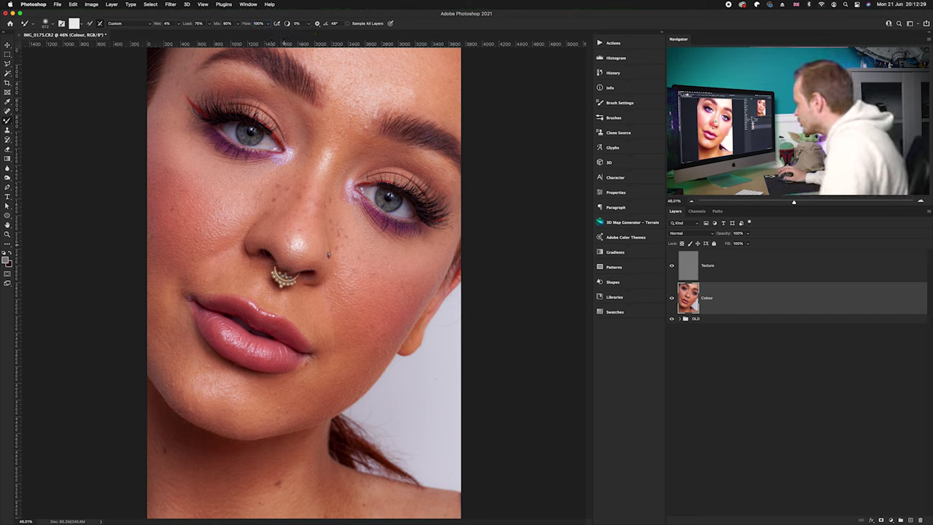
scroll(337, 274, up, 3)
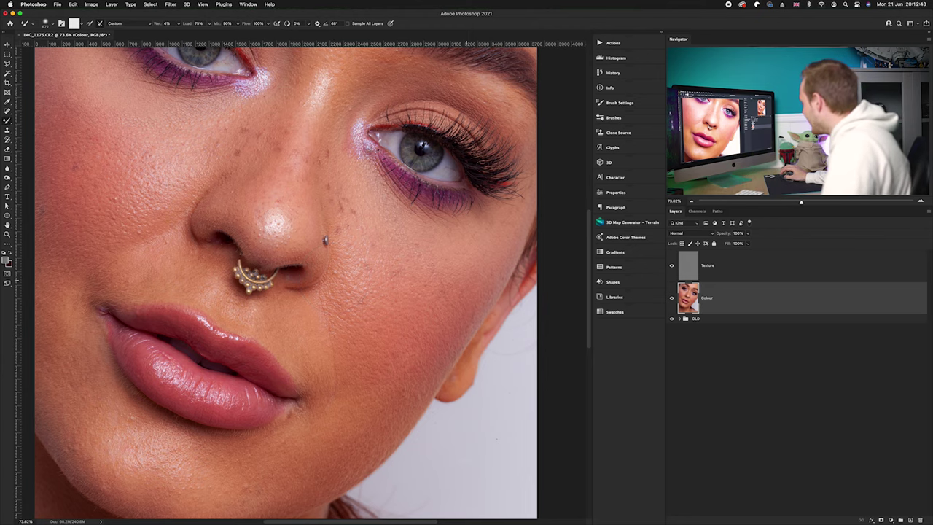
scroll(493, 289, up, 5)
drag(343, 234, 362, 234)
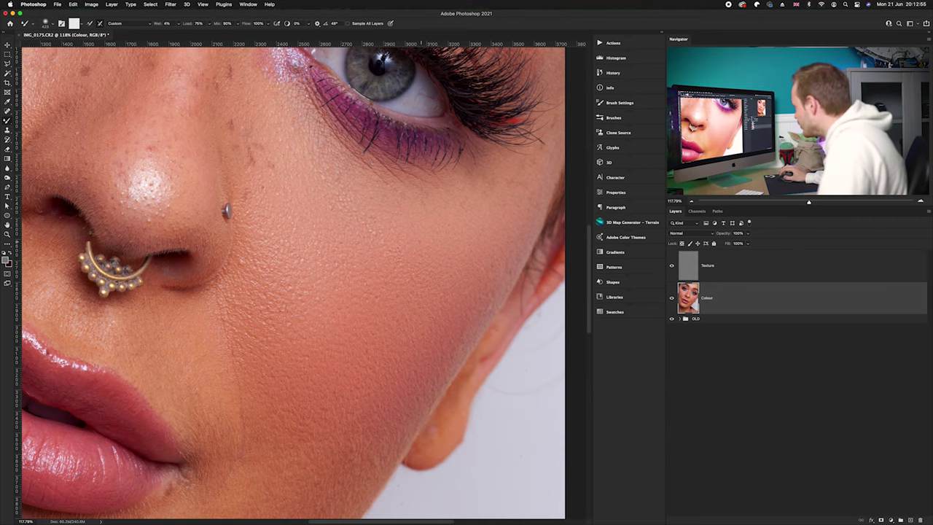
Blend the colour transitions on the lower cheek, along the jawline and across the chin below the lips.
scroll(349, 319, down, 5)
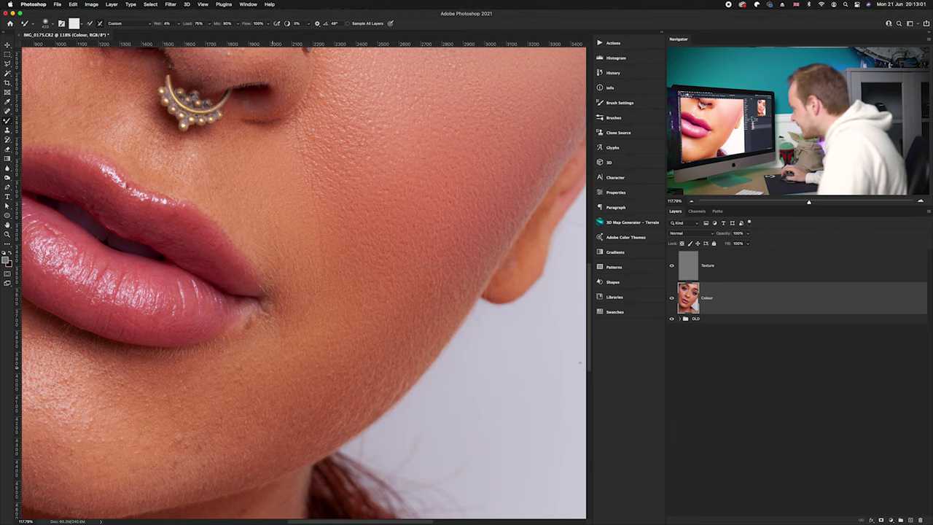
drag(219, 423, 394, 339)
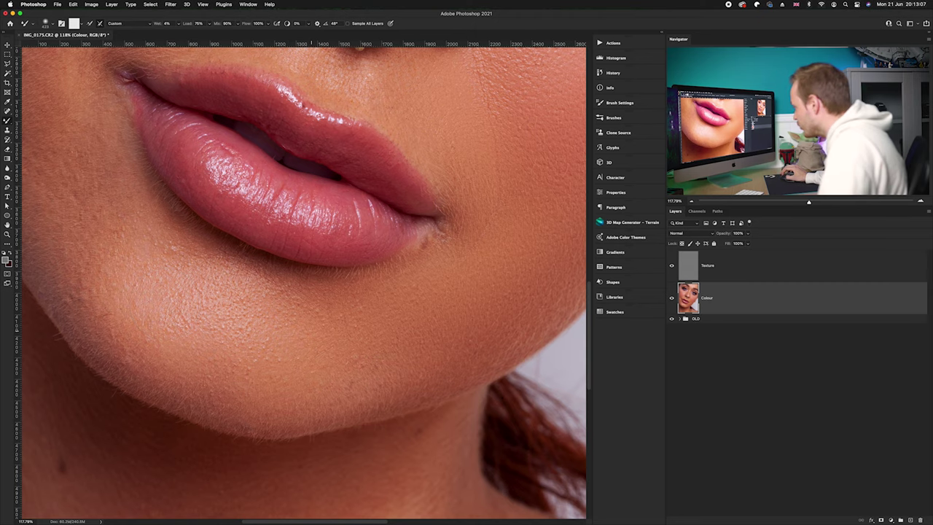
drag(302, 281, 423, 361)
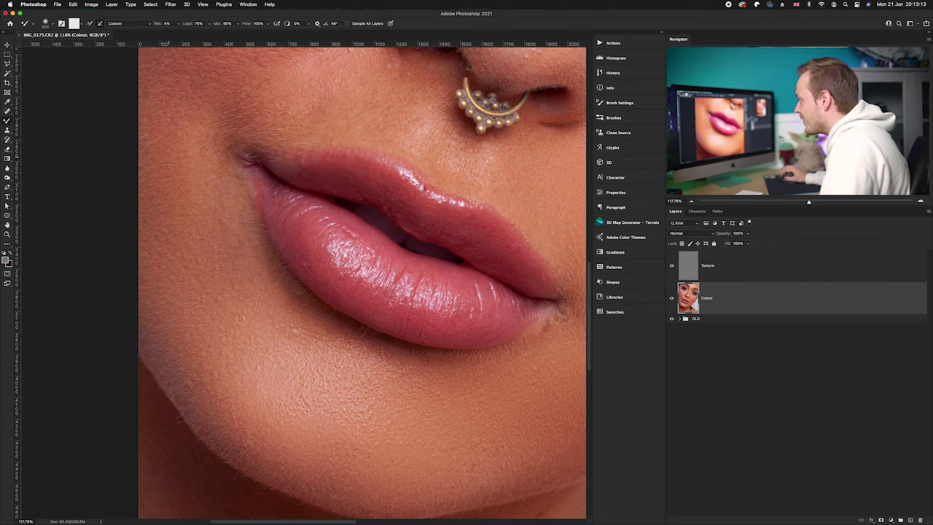
Even out the skin tones above the mouth and on the cheek opposite the nose stud, adjusting the brush size to the area.
drag(173, 173, 173, 337)
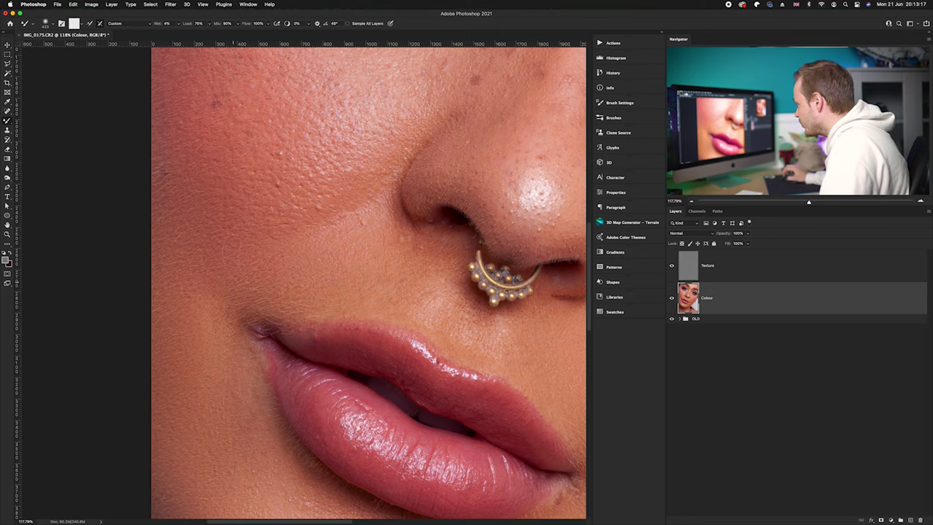
mouse_move(347, 267)
mouse_down()
mouse_move(196, 236)
mouse_move(214, 231)
mouse_up()
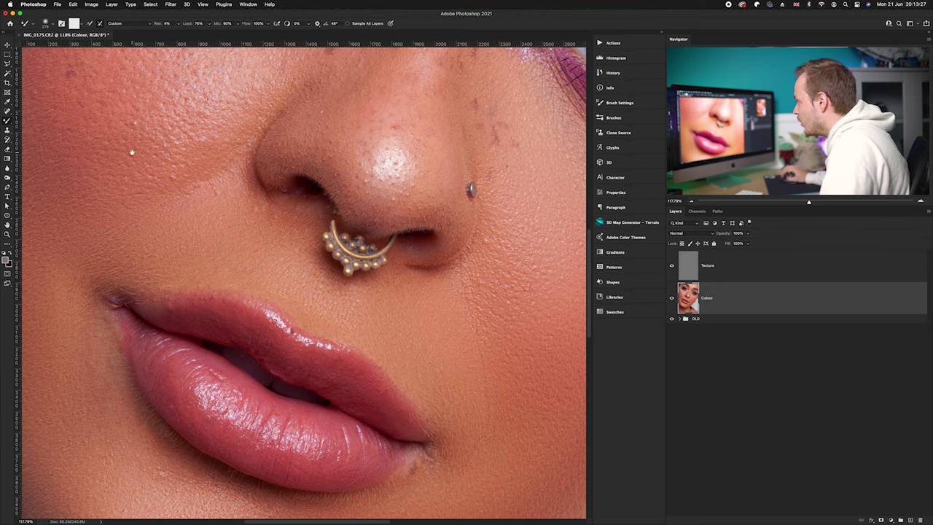
drag(132, 152, 236, 299)
drag(208, 265, 210, 264)
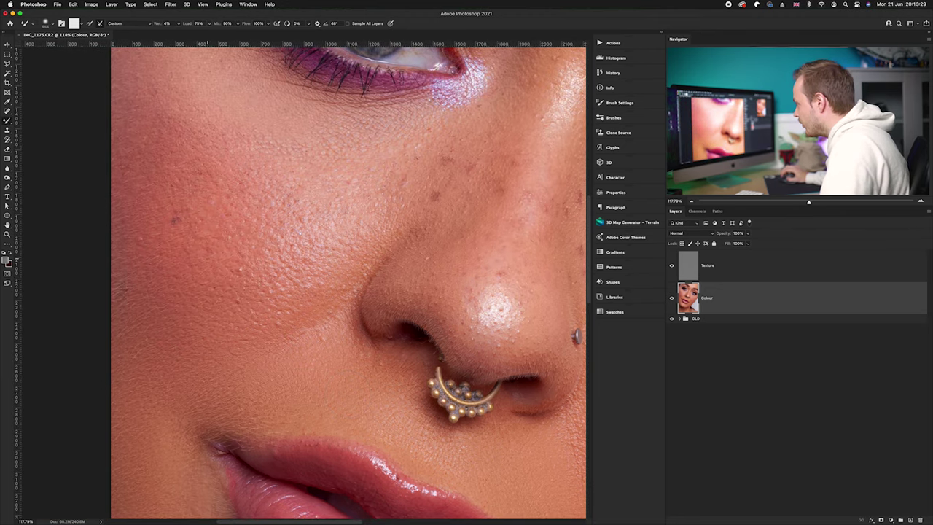
drag(191, 124, 210, 124)
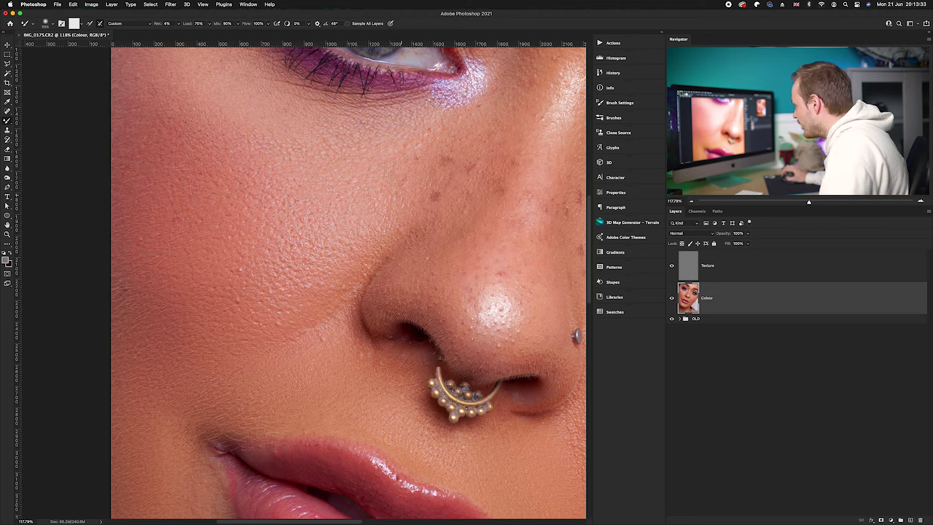
Blend away the colour blotches on the nose and between the eyes, and smooth the skin under the eye above the nose stud.
drag(453, 175, 232, 275)
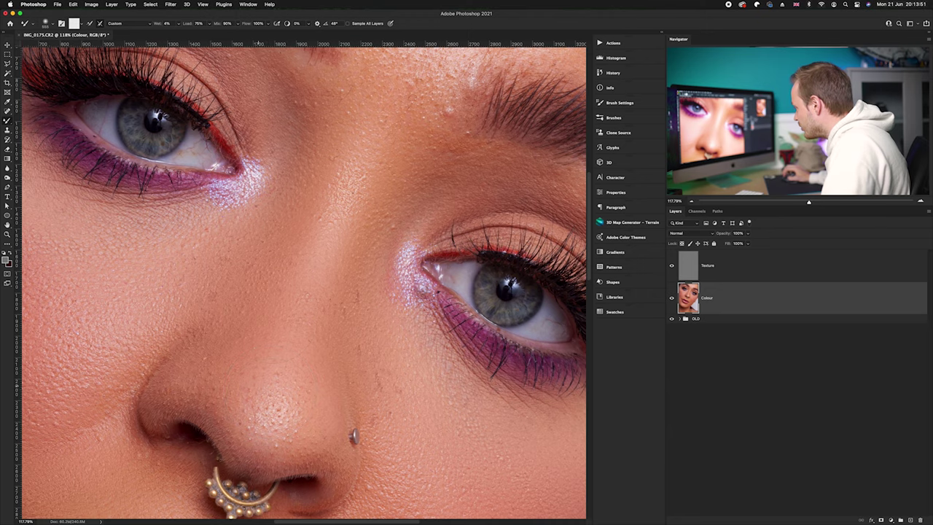
scroll(302, 282, left, 5)
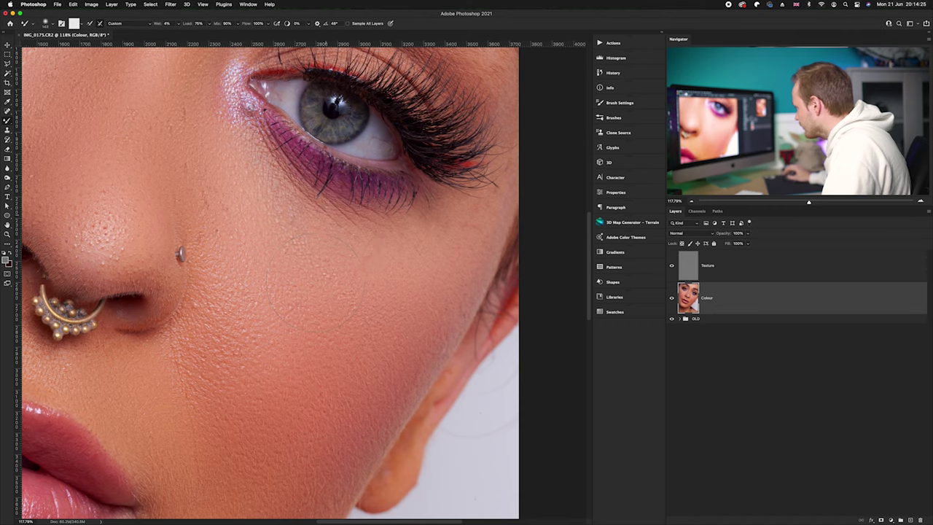
drag(339, 182, 384, 182)
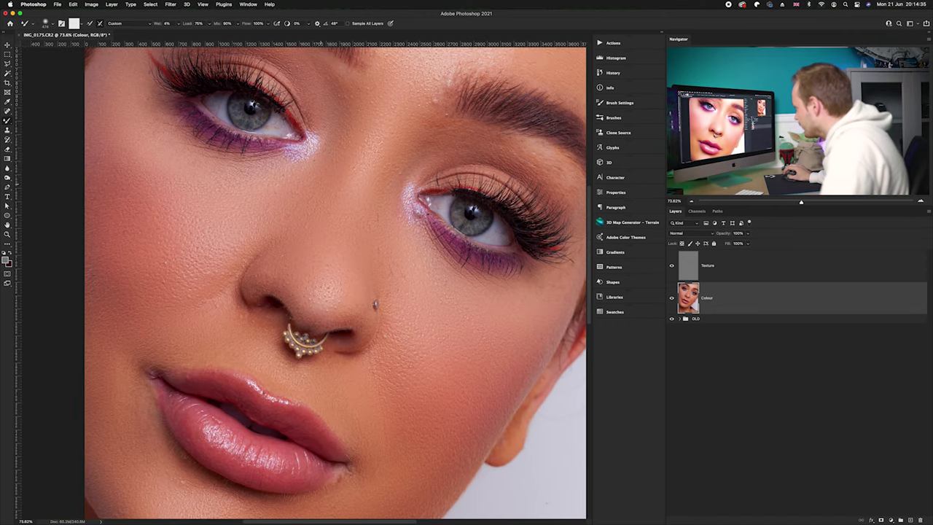
Smooth the skin tones on the neck and shoulder with the Mixer Brush, finishing with the whole portrait in view.
drag(364, 182, 274, 408)
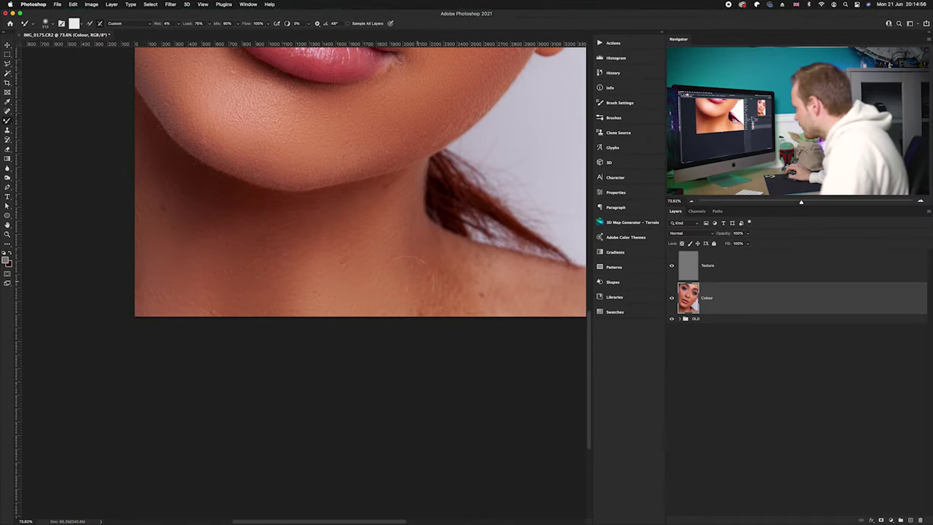
scroll(364, 270, right, 3)
scroll(219, 270, left, 4)
key(super+0)
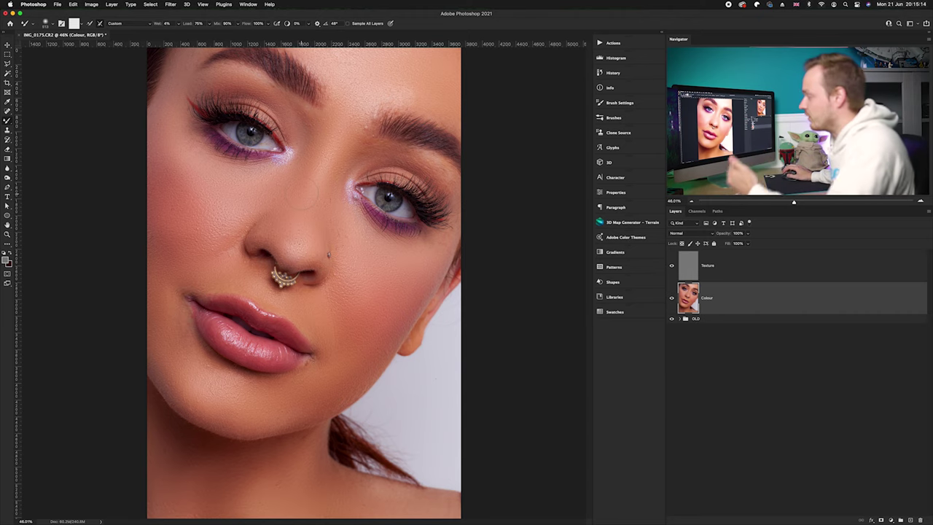
Try brightening the bridge of the nose with the Dodge tool at Midtones range and 25% exposure, and undo the stroke.
scroll(312, 186, up, 3)
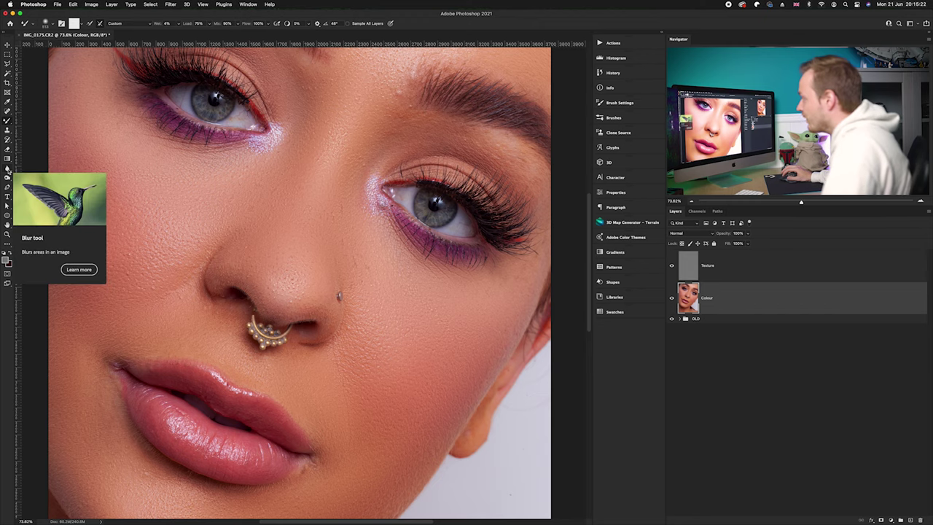
click(8, 178)
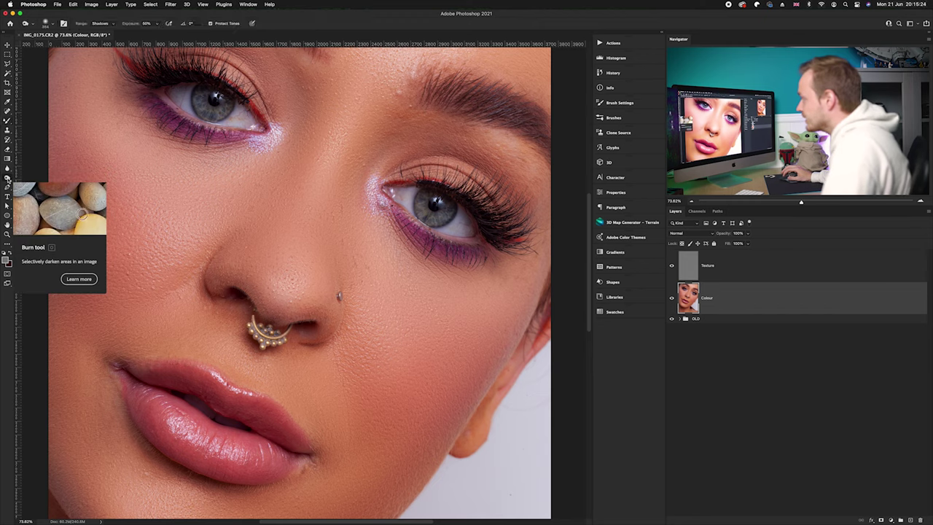
drag(350, 178, 364, 178)
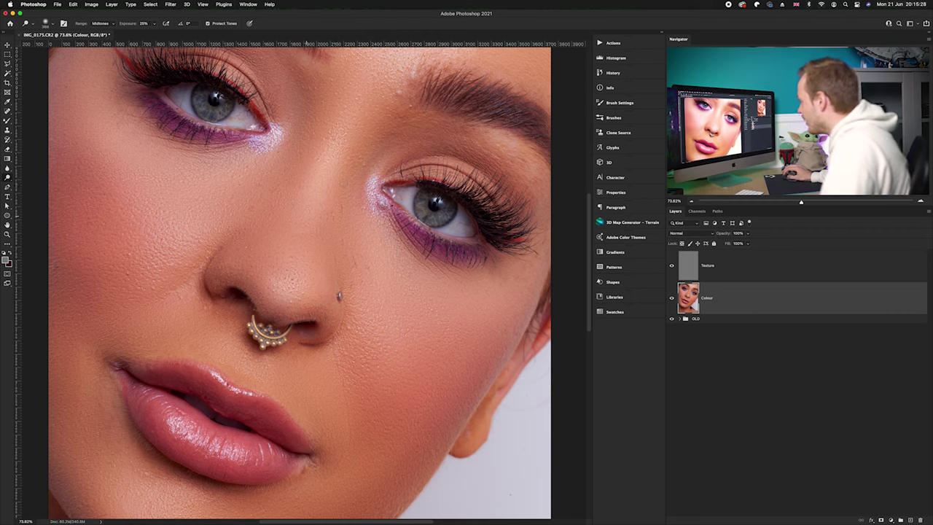
drag(336, 140, 308, 235)
key(ctrl+z)
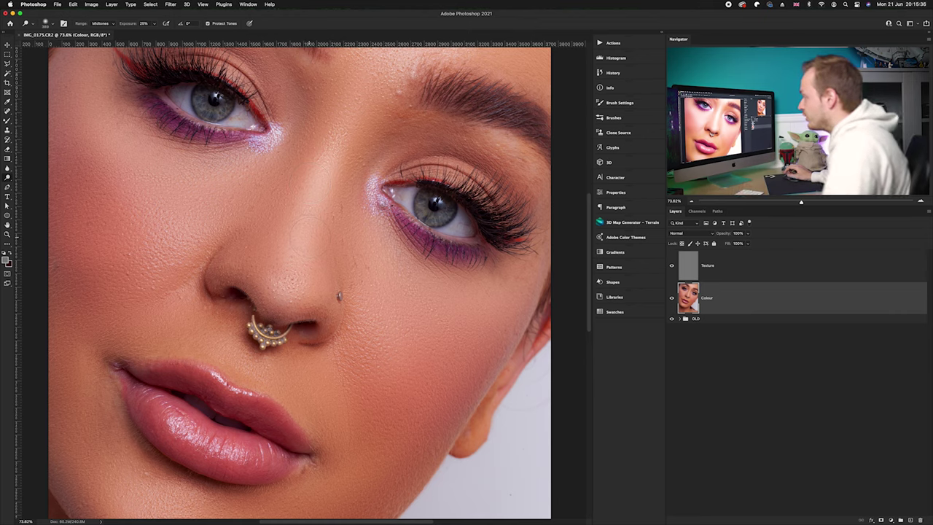
key(super+0)
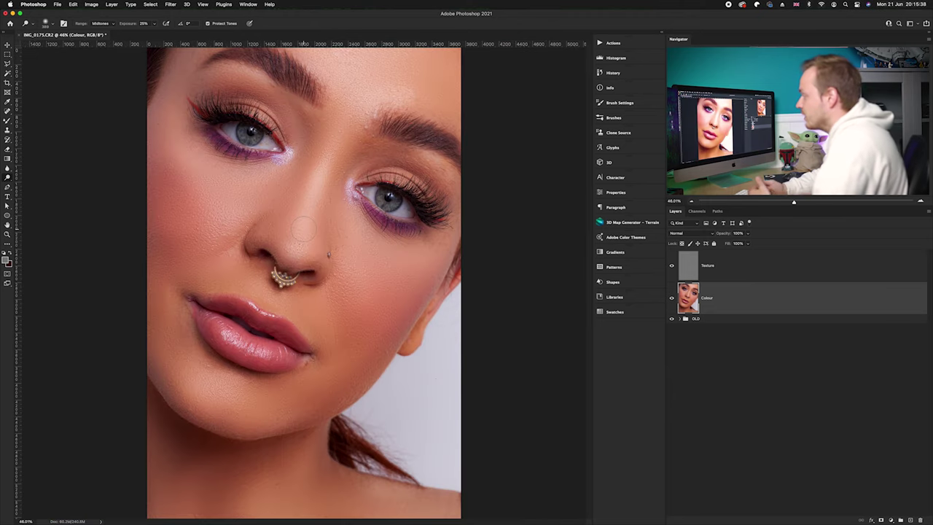